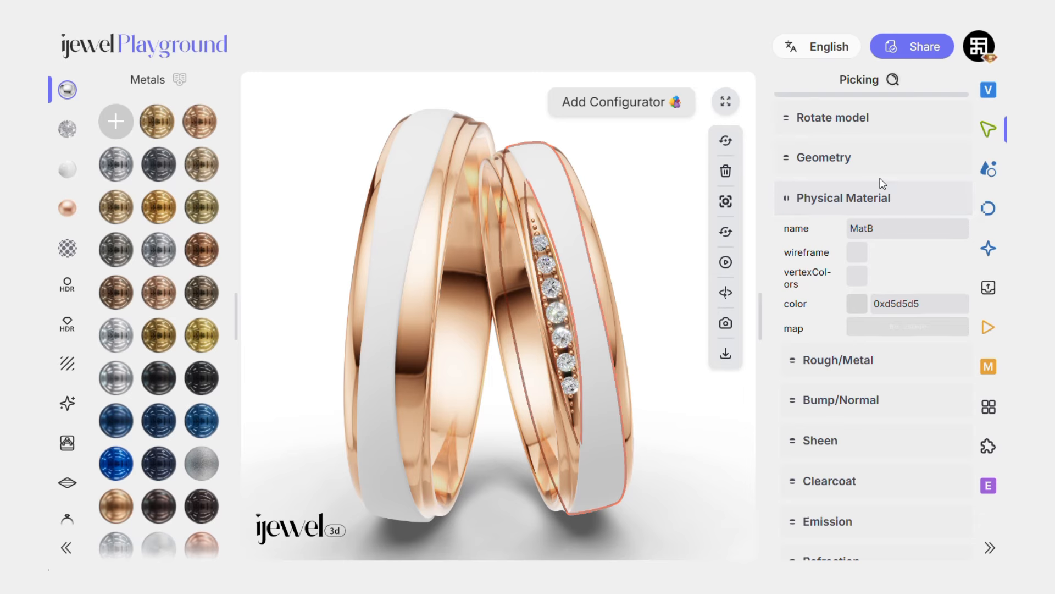
- Examine the Rough/Metal, Bump/Normal and Sheen settings of the MatB physical material
scroll(882, 182, down, 2)
scroll(879, 177, up, 1)
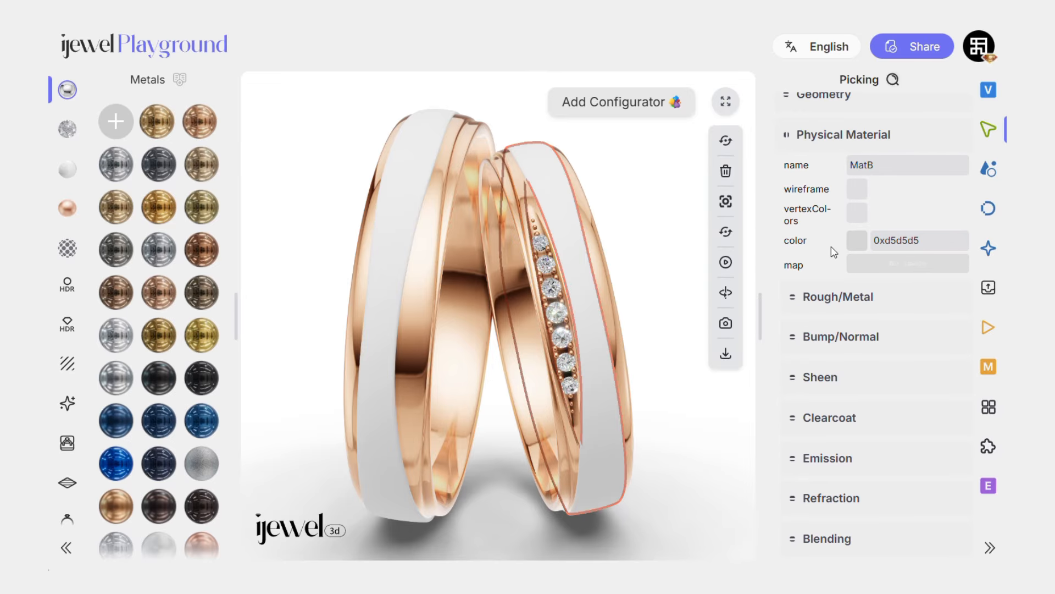
click(832, 311)
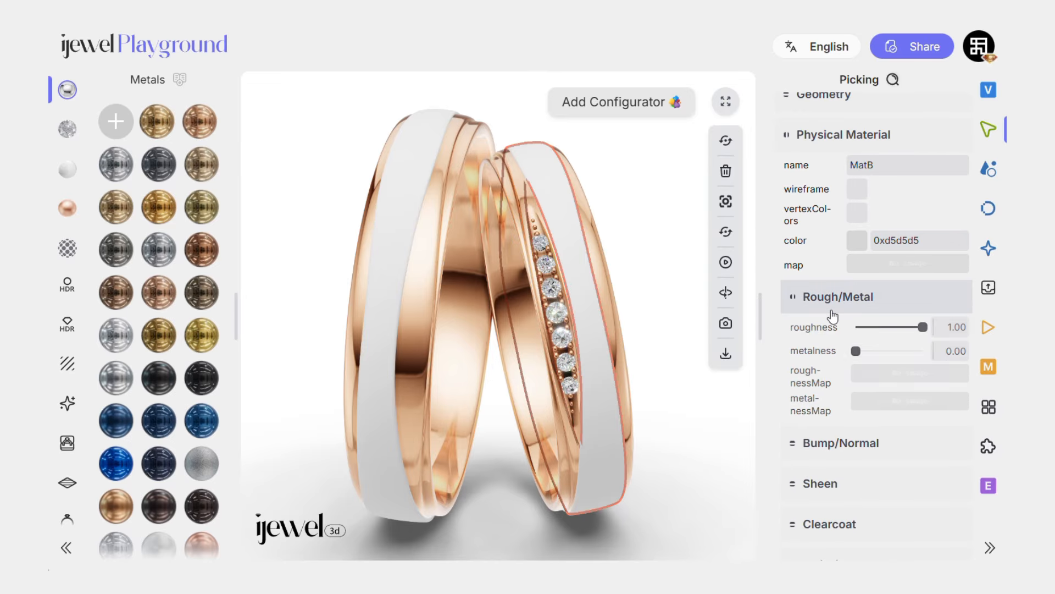
click(833, 312)
click(835, 333)
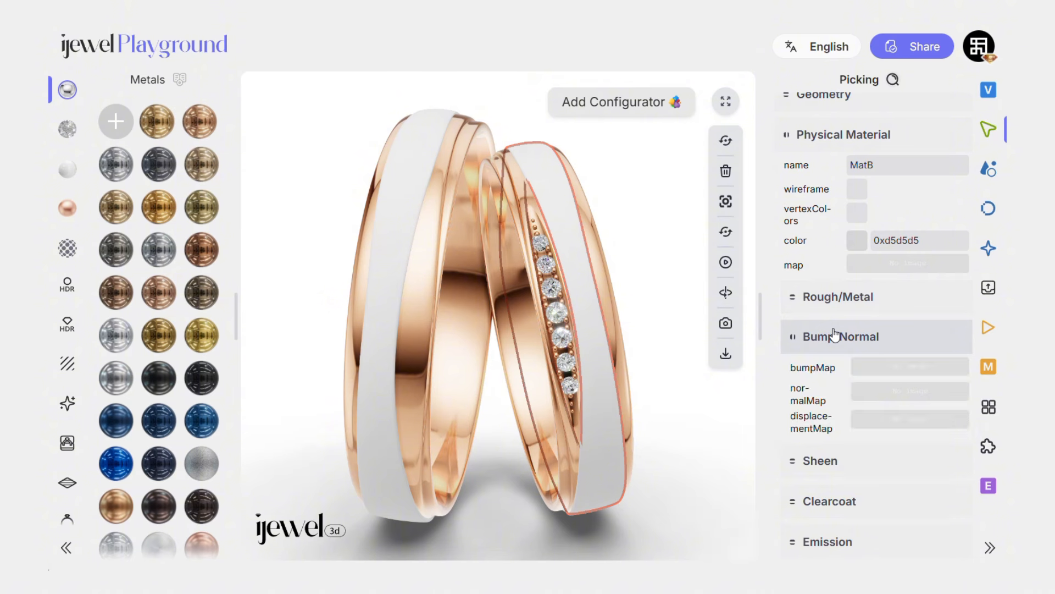
click(835, 333)
scroll(835, 334, down, 2)
scroll(835, 334, down, 1)
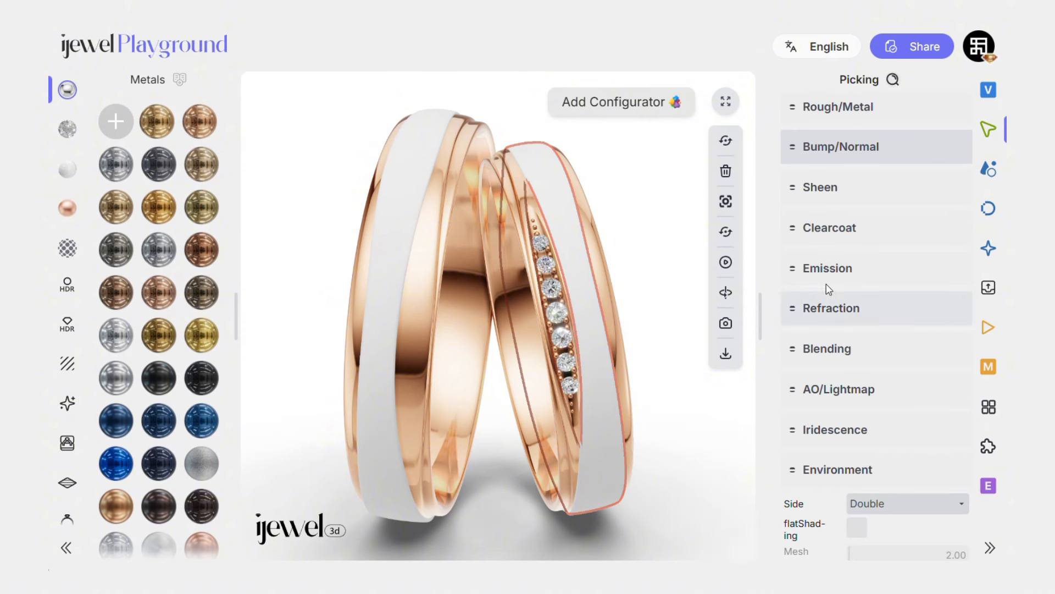
click(827, 194)
click(826, 194)
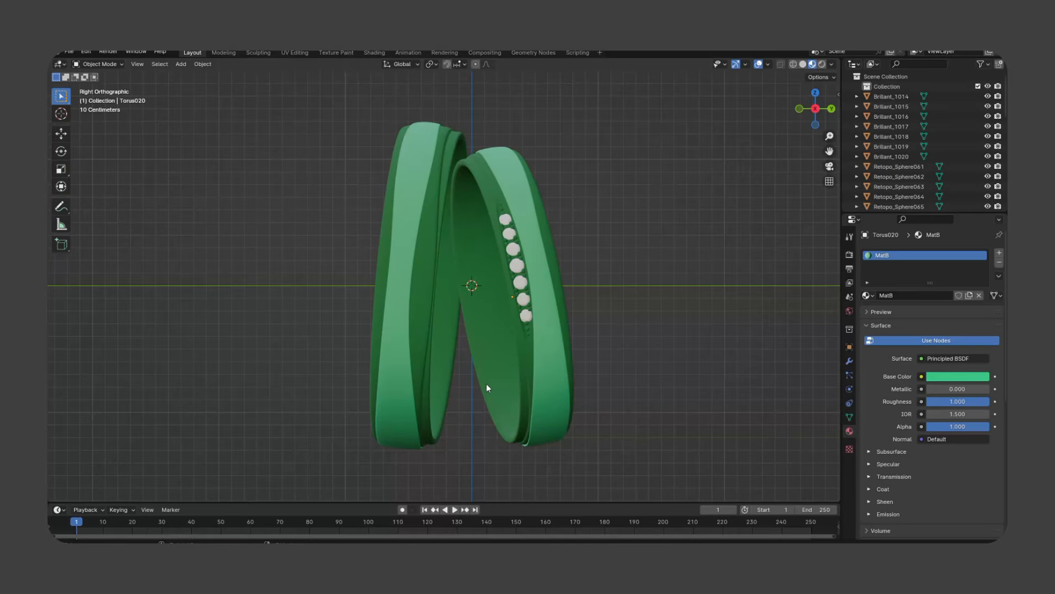
- Switch to Blender and check which materials are assigned to the front ring's main body and its wavy outer band
click(486, 384)
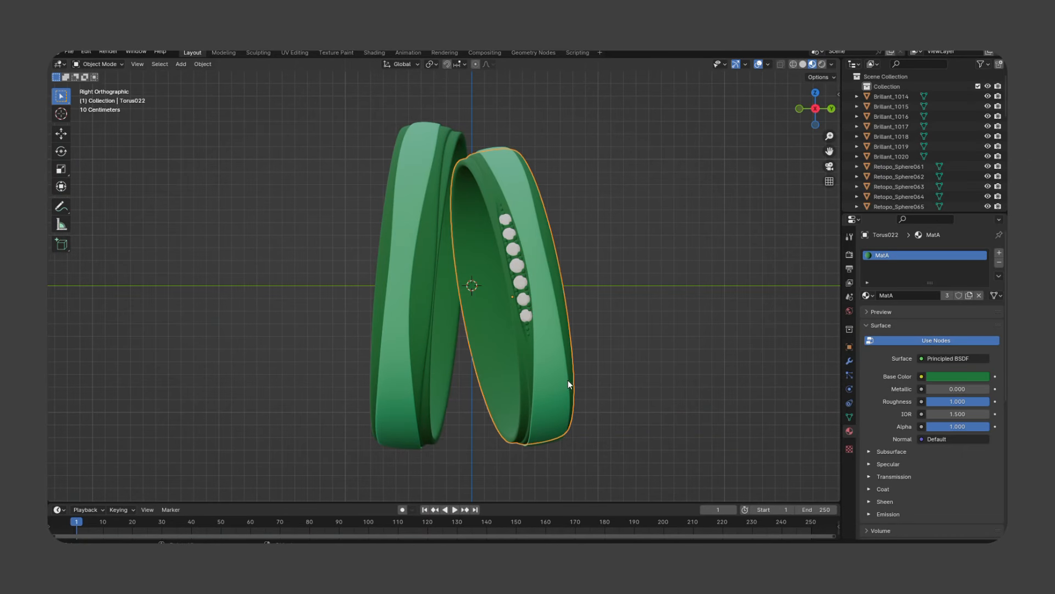
click(554, 374)
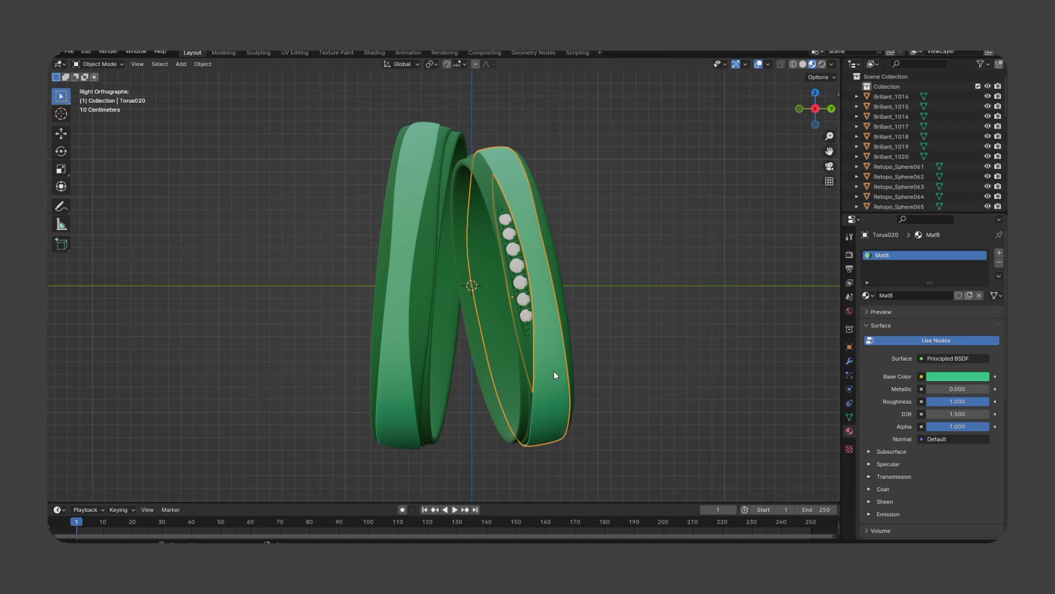
scroll(564, 382, up, 4)
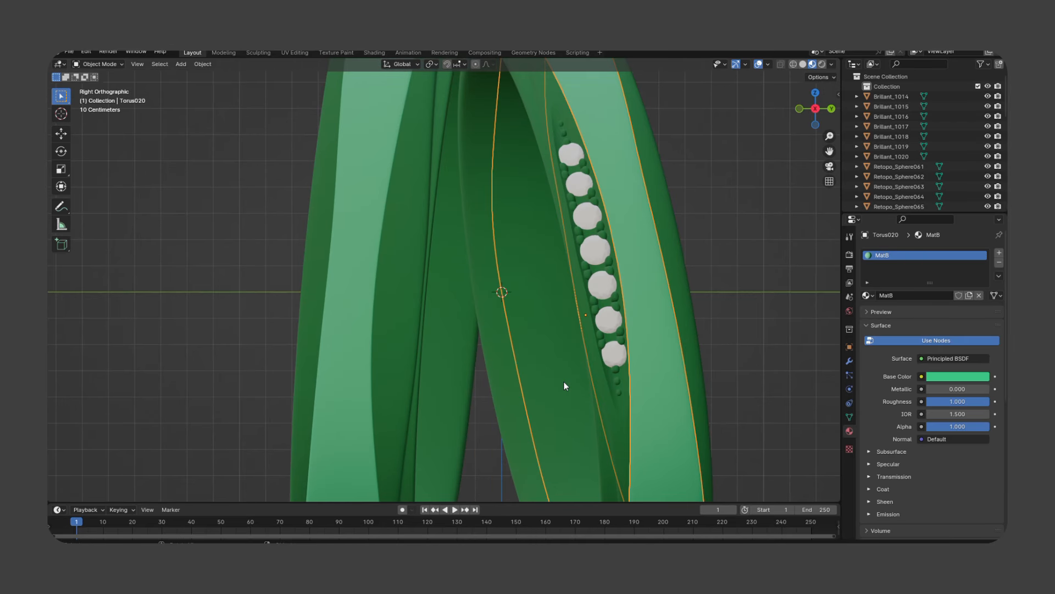
click(685, 283)
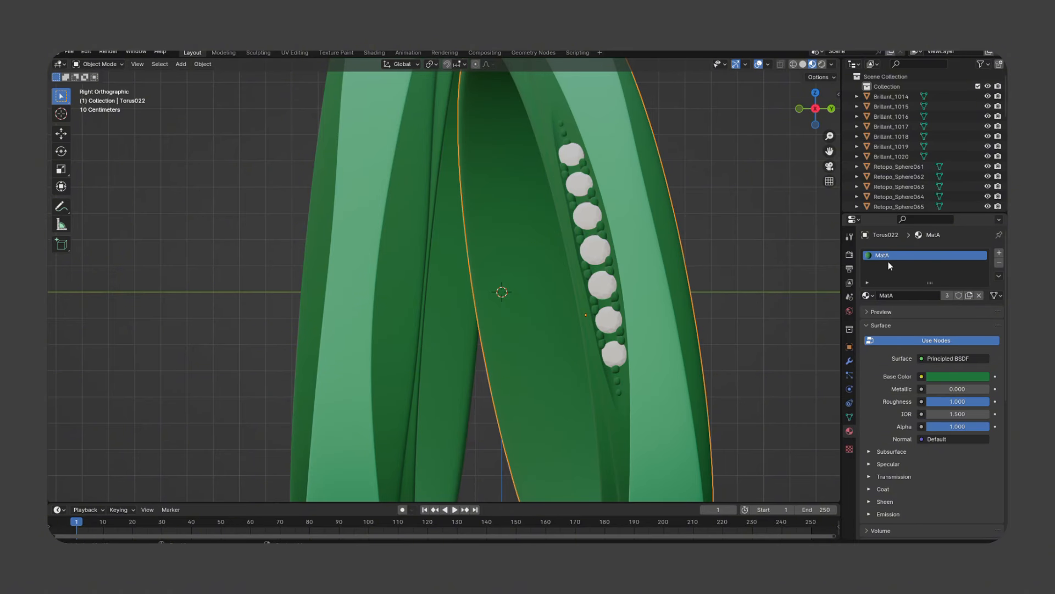
click(655, 289)
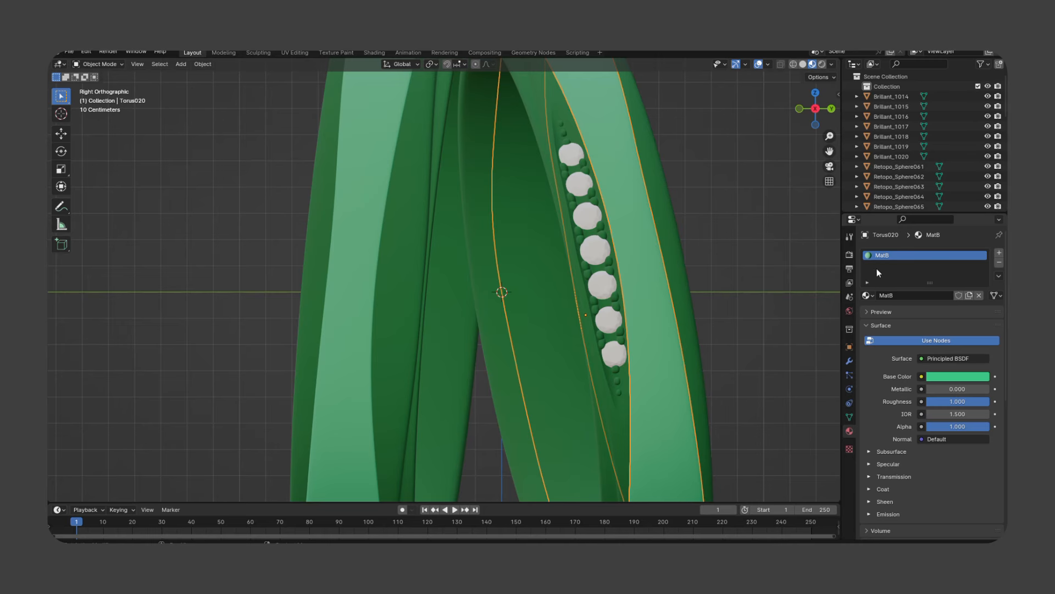
scroll(802, 274, down, 8)
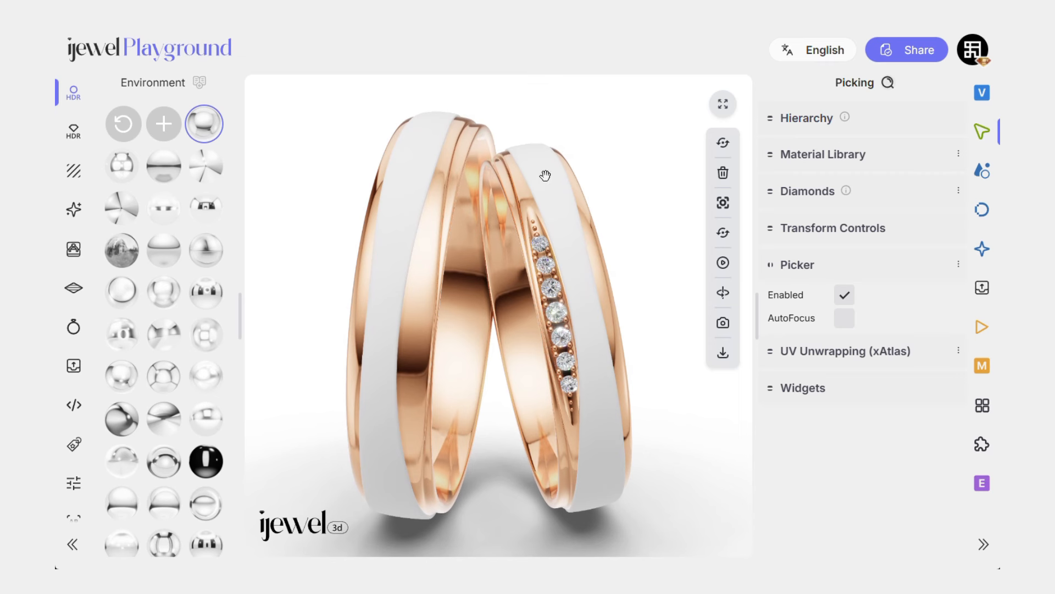
- Switch to iJewel Playground and set the MatB colour of the front ring's outer band to 0xfbc29a
click(545, 175)
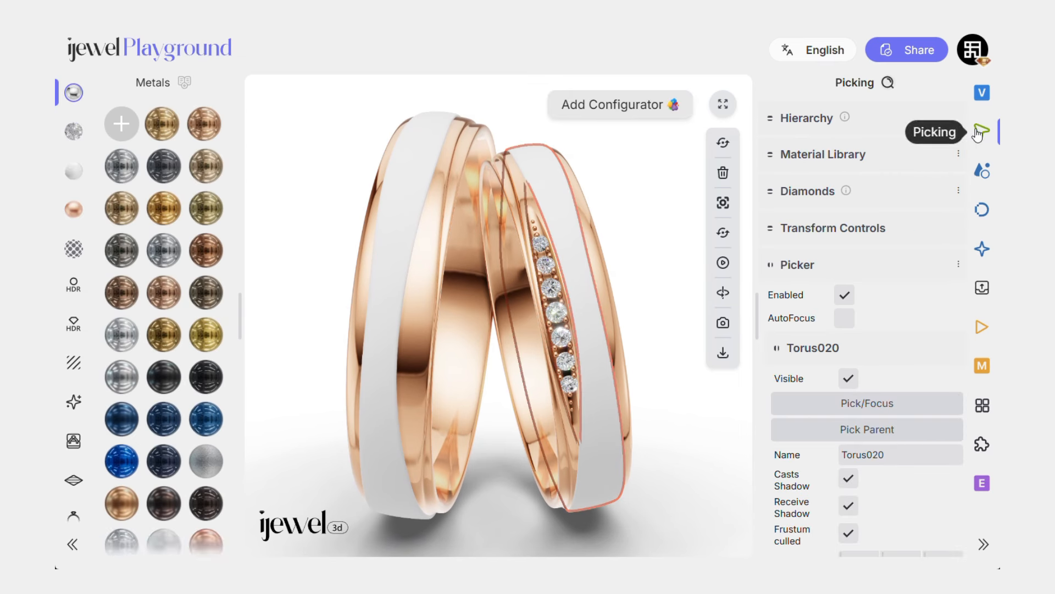
scroll(855, 142, down, 8)
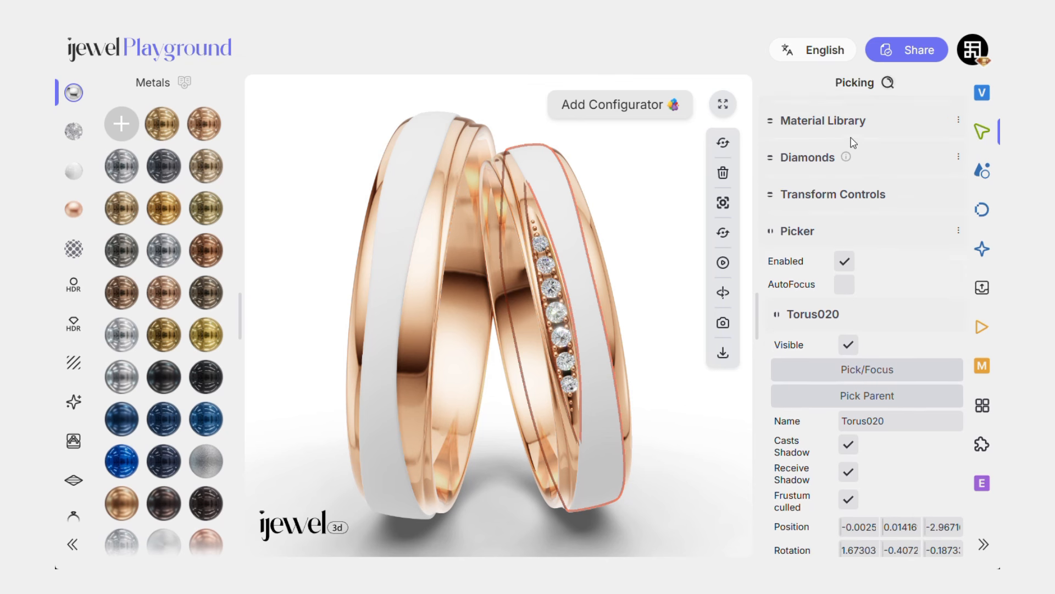
scroll(852, 137, down, 4)
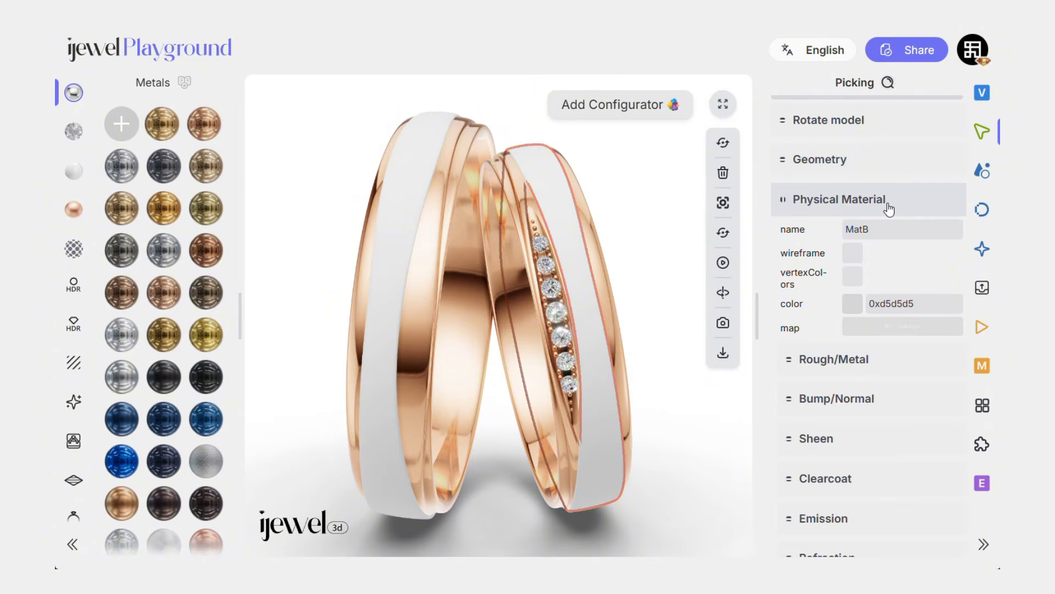
click(853, 304)
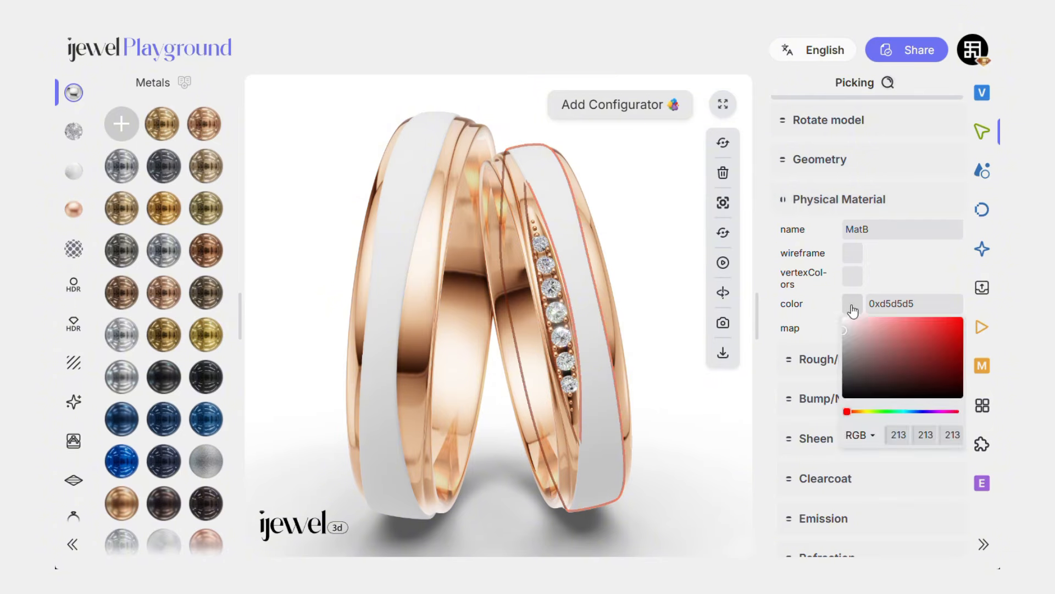
click(856, 411)
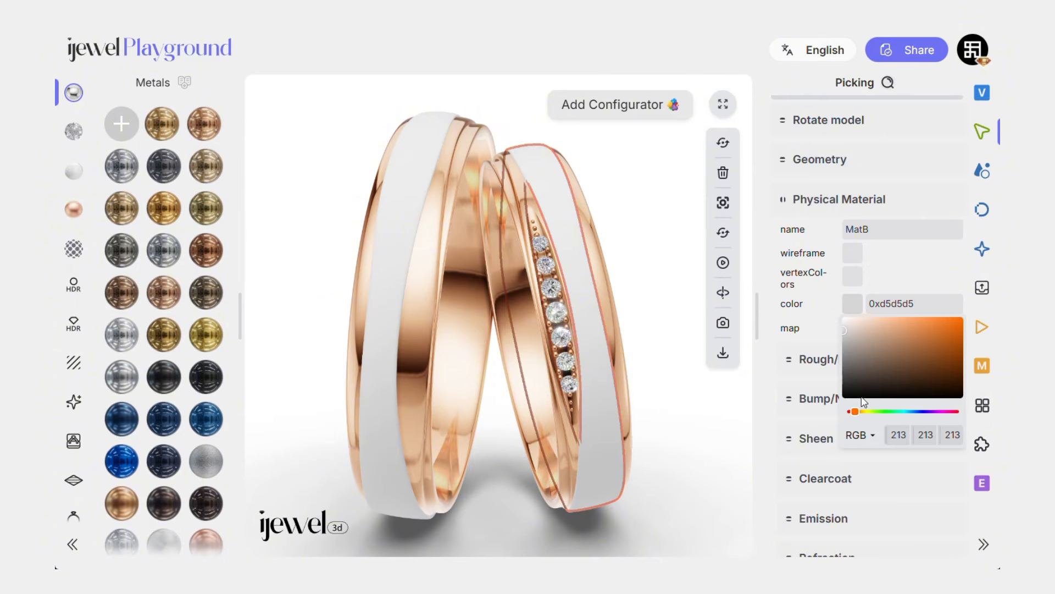
drag(868, 341, 890, 318)
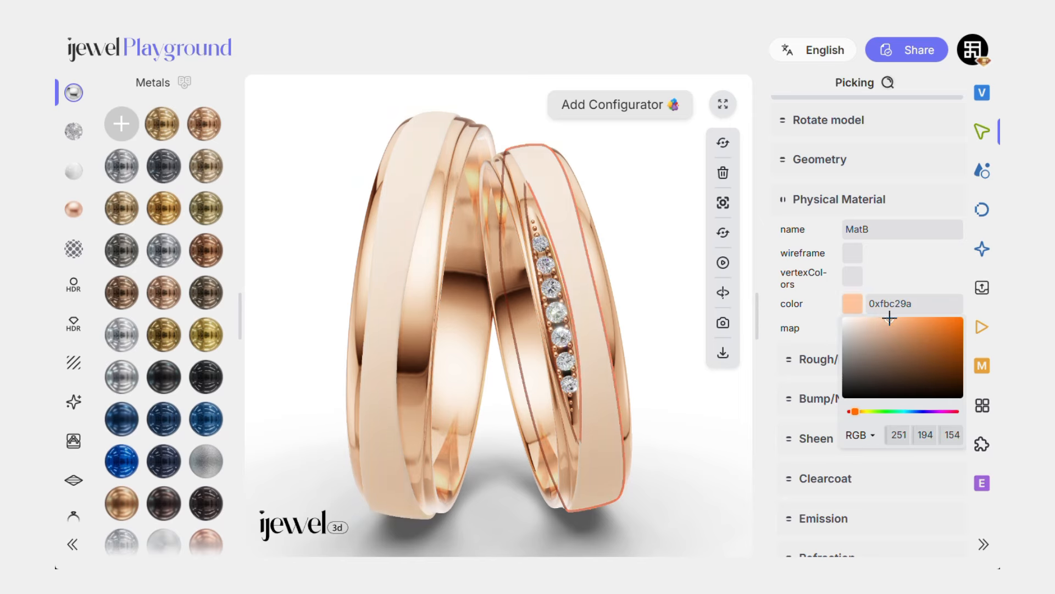
click(806, 309)
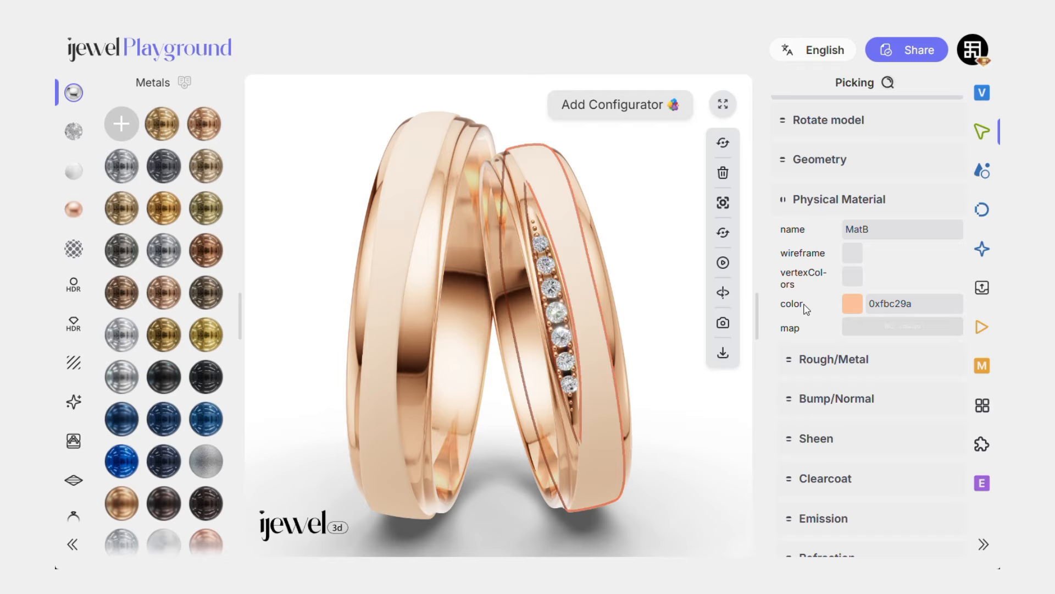
- Add the streaked grey brushed texture as MatB's roughness map and set metalness to 1.00
click(816, 360)
scroll(806, 303, down, 3)
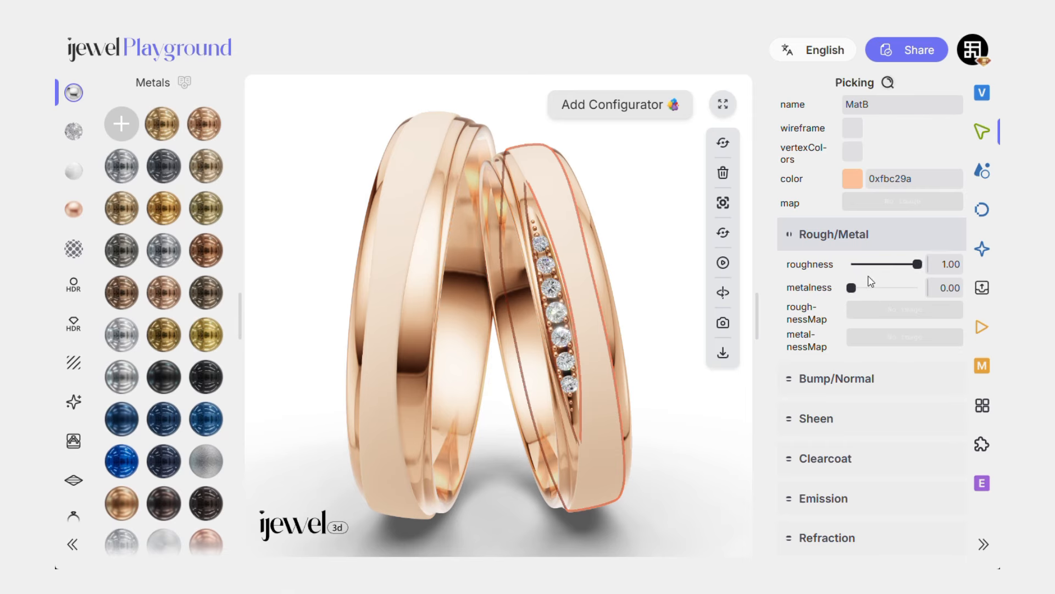
click(886, 315)
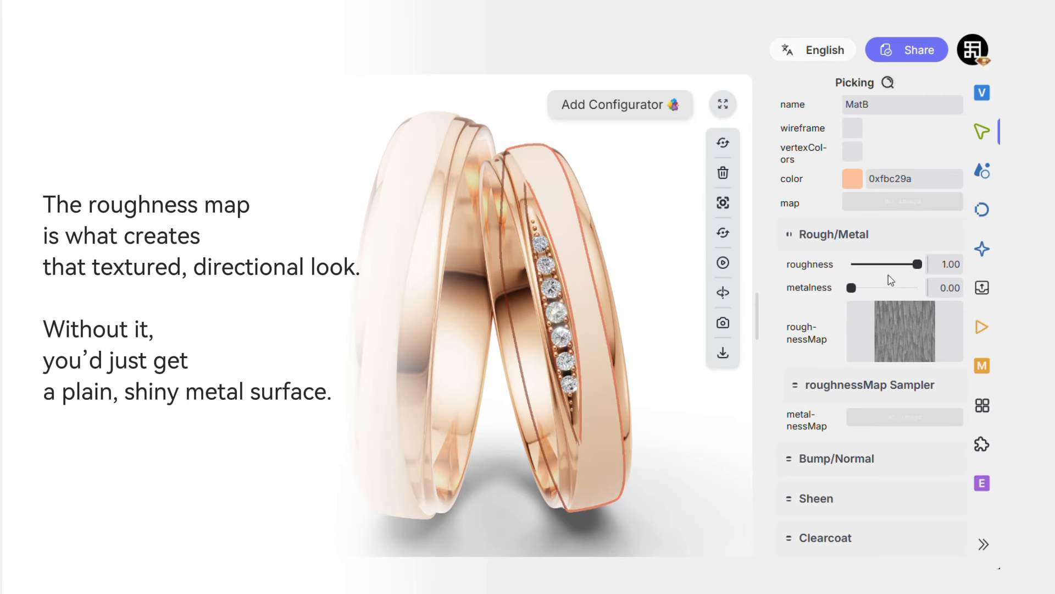
drag(887, 286, 942, 266)
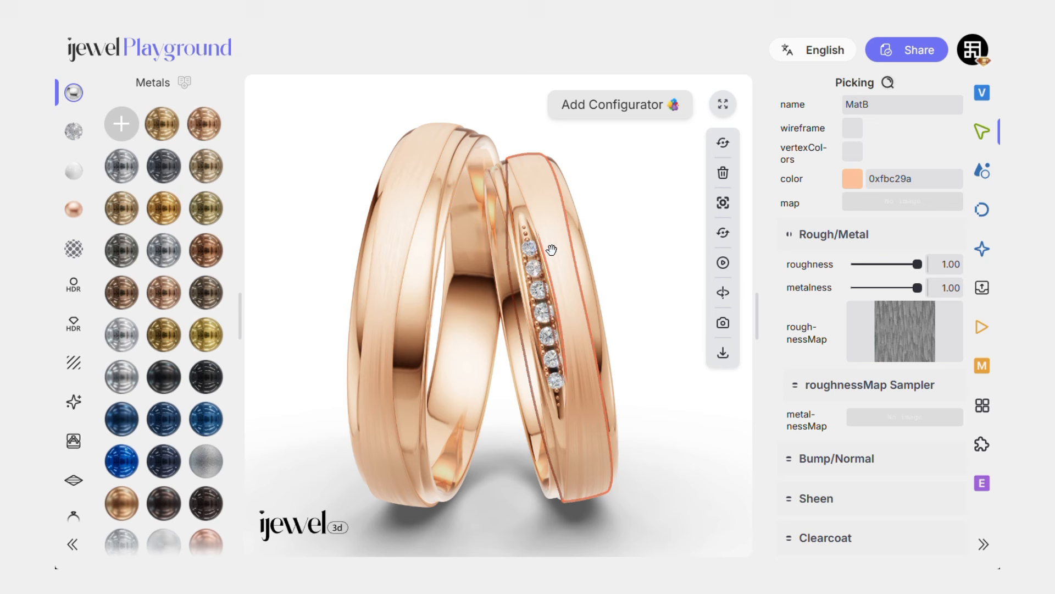
- Set both Wrap S and Wrap T of MatB's roughness map sampler to Repeat
drag(553, 266, 589, 290)
scroll(648, 269, up, 3)
drag(648, 269, 650, 266)
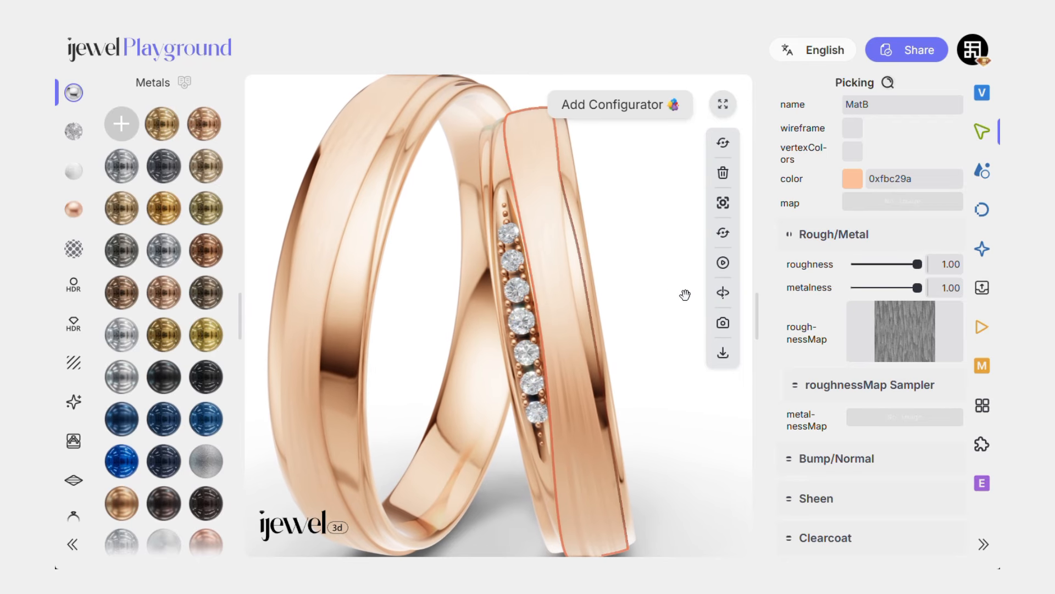
click(827, 384)
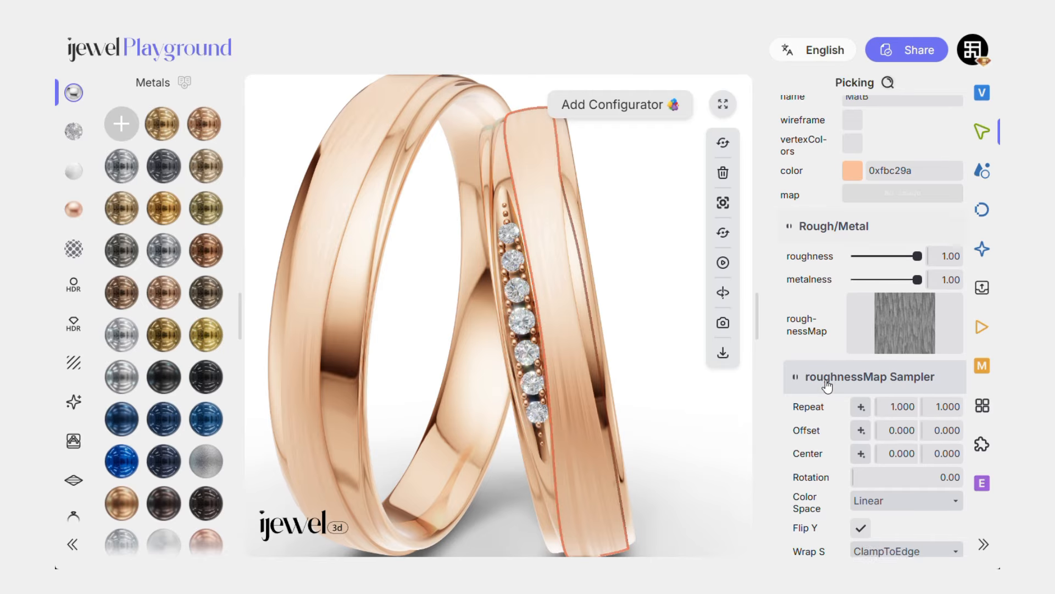
scroll(827, 384, down, 3)
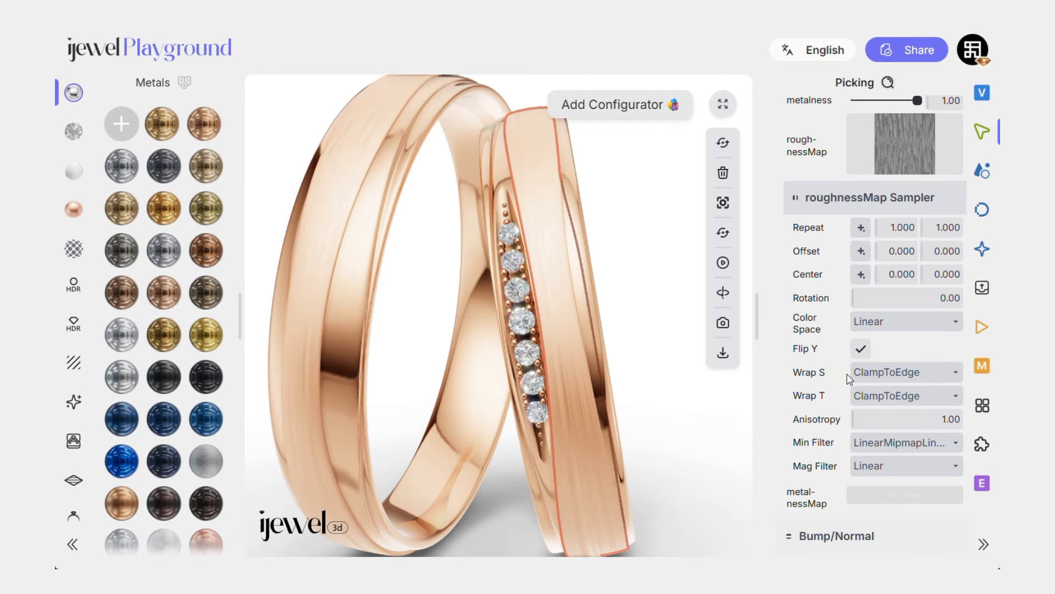
click(865, 374)
click(871, 426)
click(866, 397)
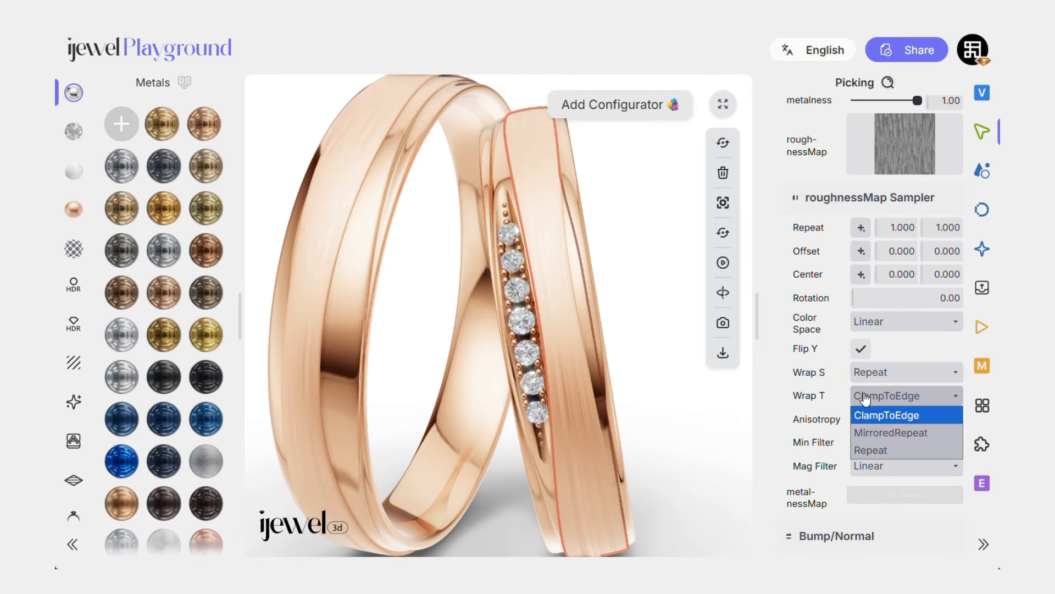
click(866, 450)
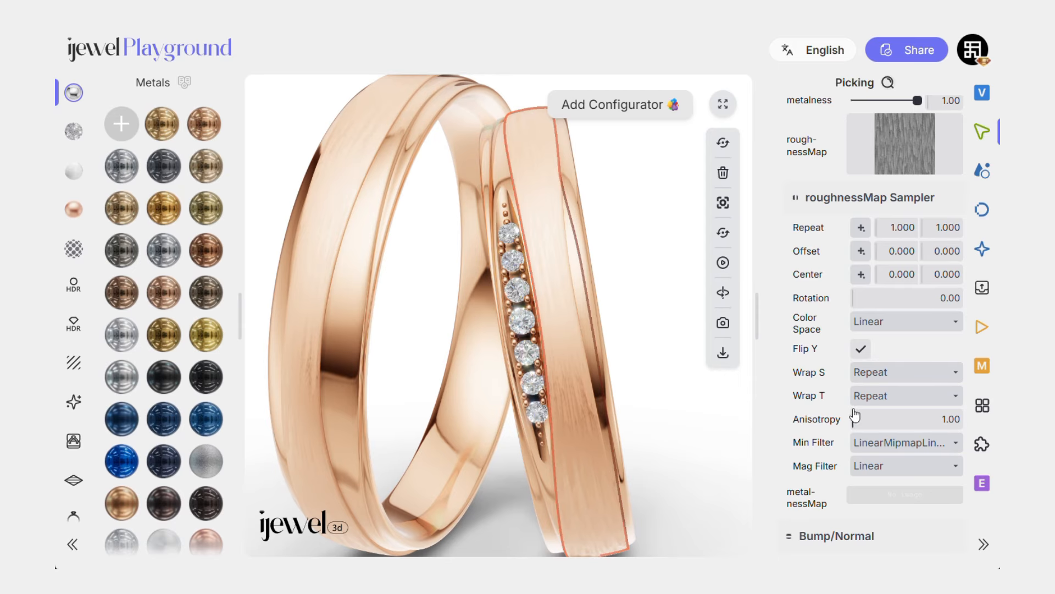
click(829, 200)
scroll(828, 217, up, 4)
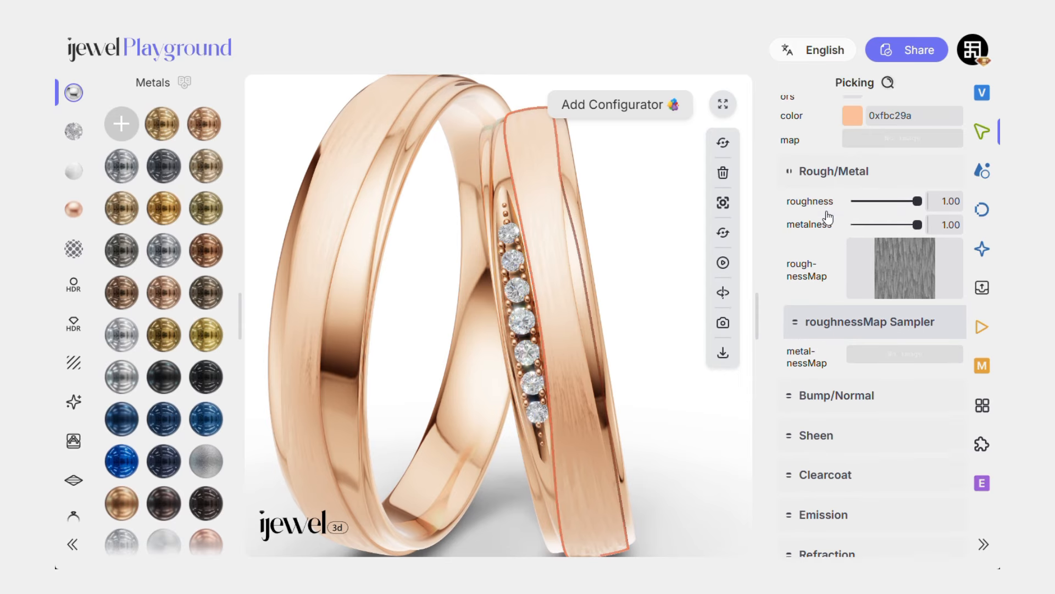
scroll(613, 292, up, 5)
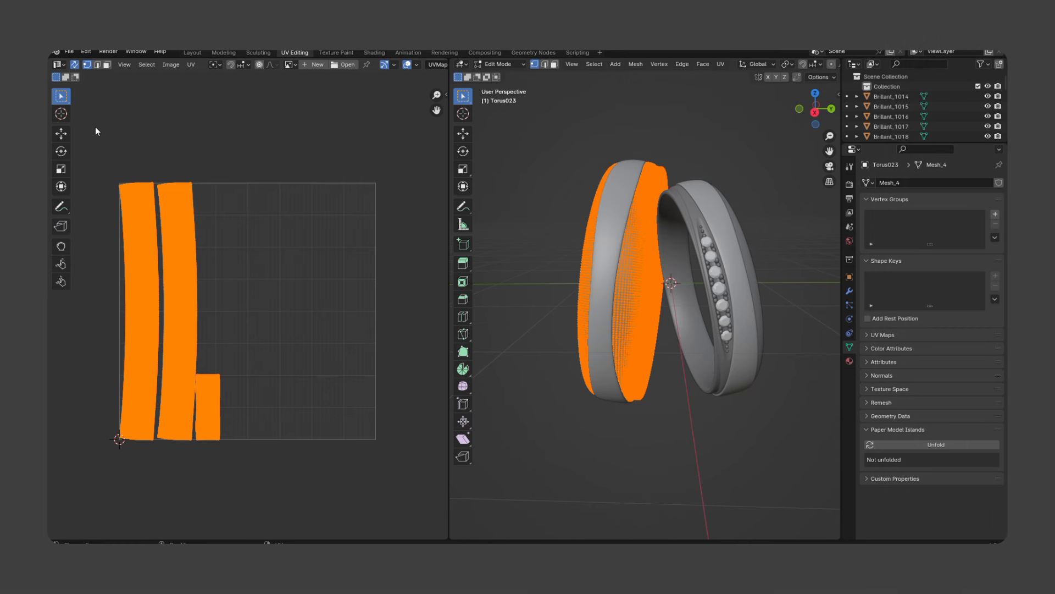
- Switch to Blender and inspect the UV layouts of the back ring's body, the front ring's body and its outer band
click(206, 220)
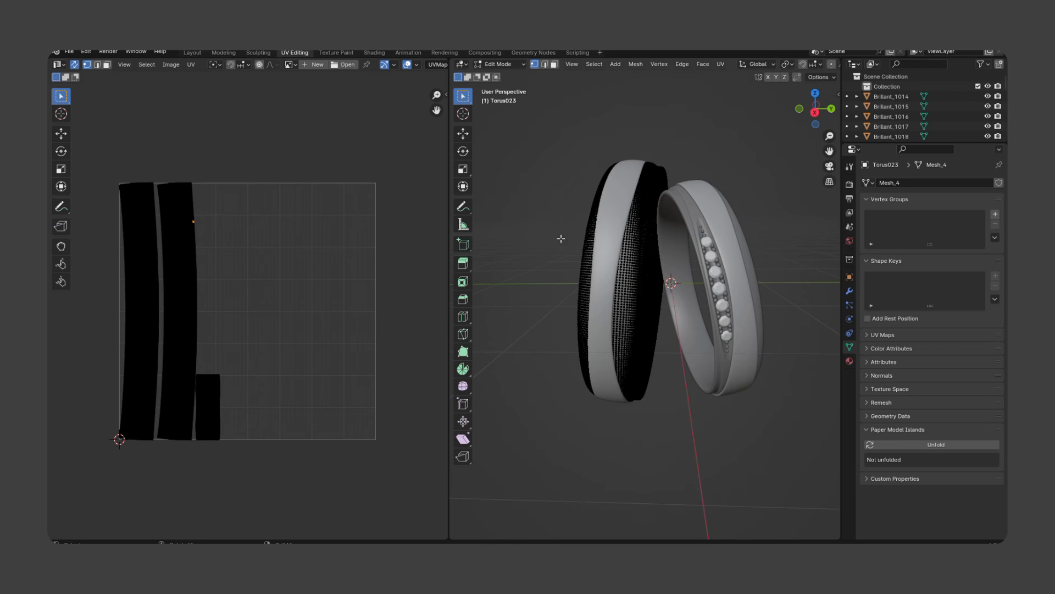
key(Tab)
click(671, 241)
key(Tab)
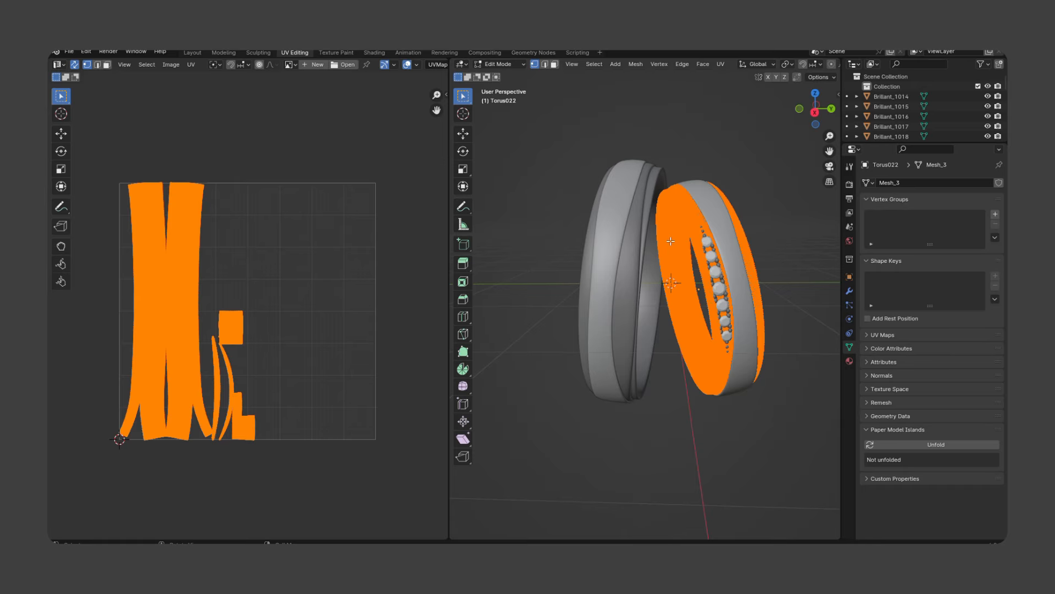
key(Tab)
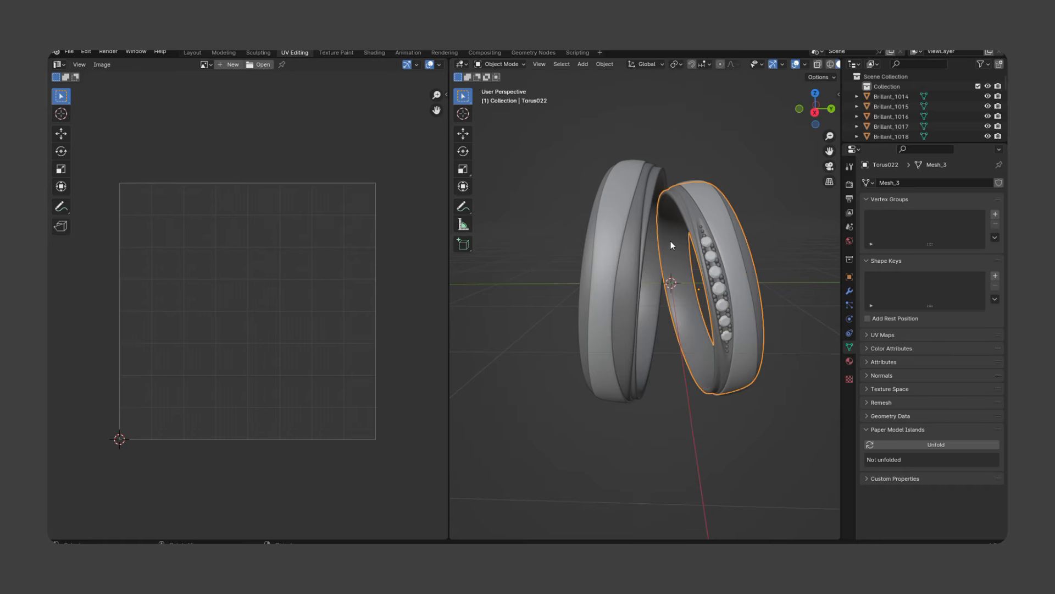
click(709, 221)
key(Tab)
- Switch to iJewel Playground and enable Triplanar mapping on the MatB material
scroll(362, 222, down, 9)
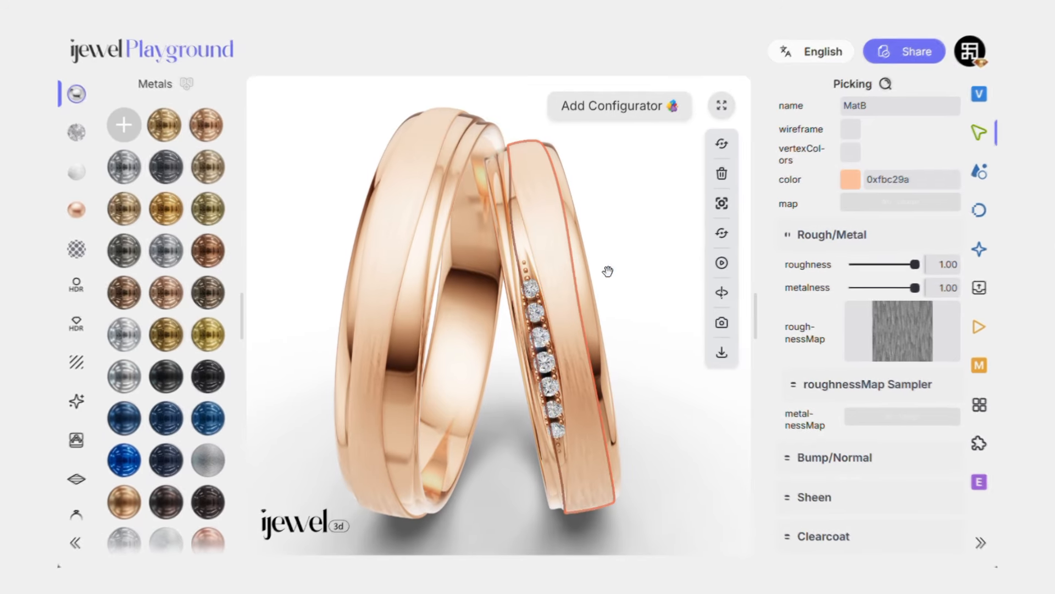
scroll(834, 306, down, 5)
scroll(837, 306, down, 6)
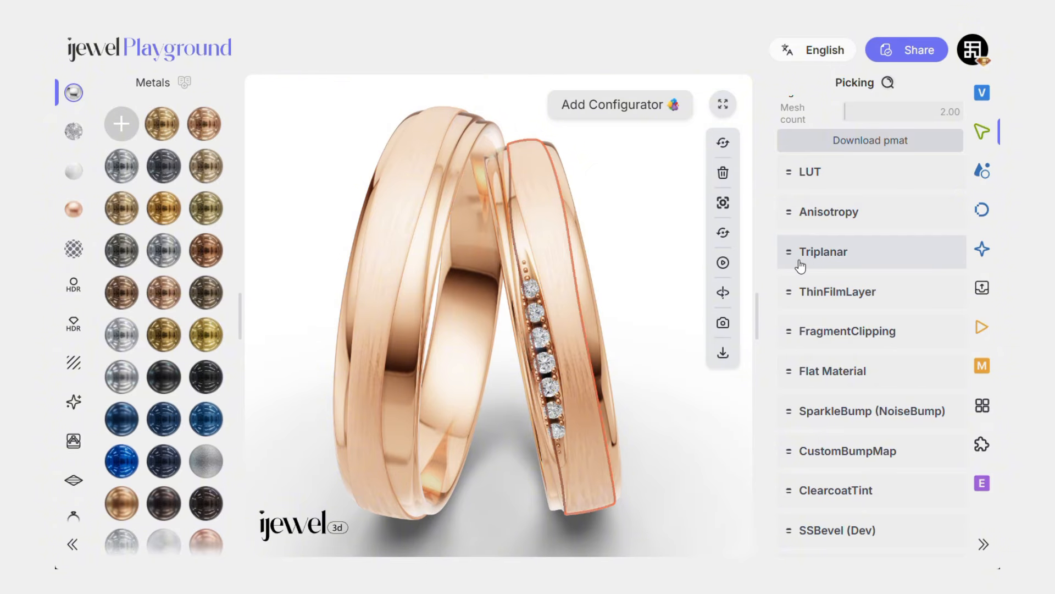
click(842, 266)
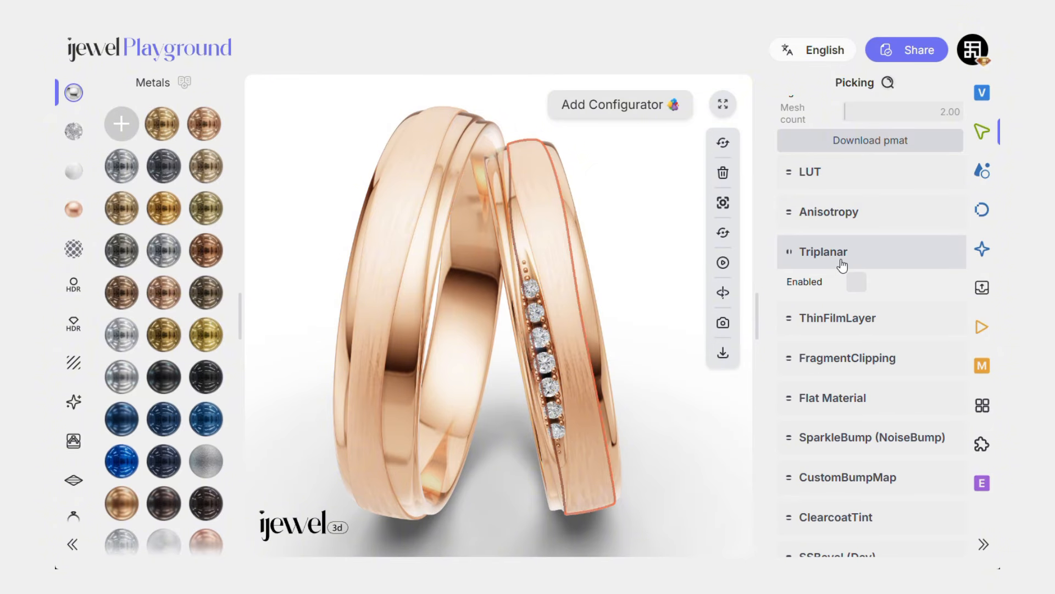
click(858, 283)
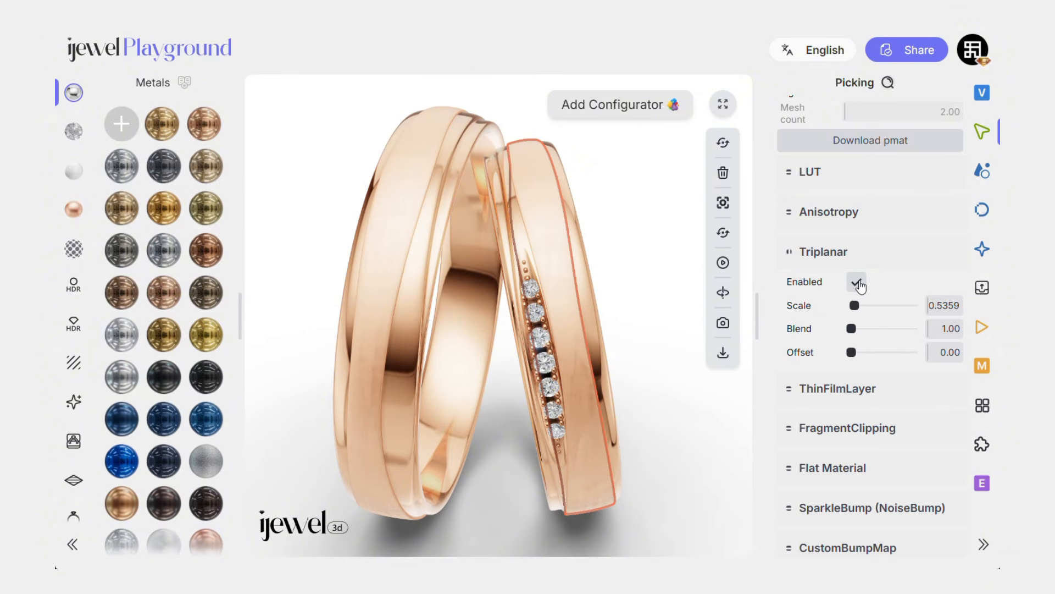
- Try a Triplanar scale of about 3.9 for the brushed texture on MatB
scroll(592, 284, up, 5)
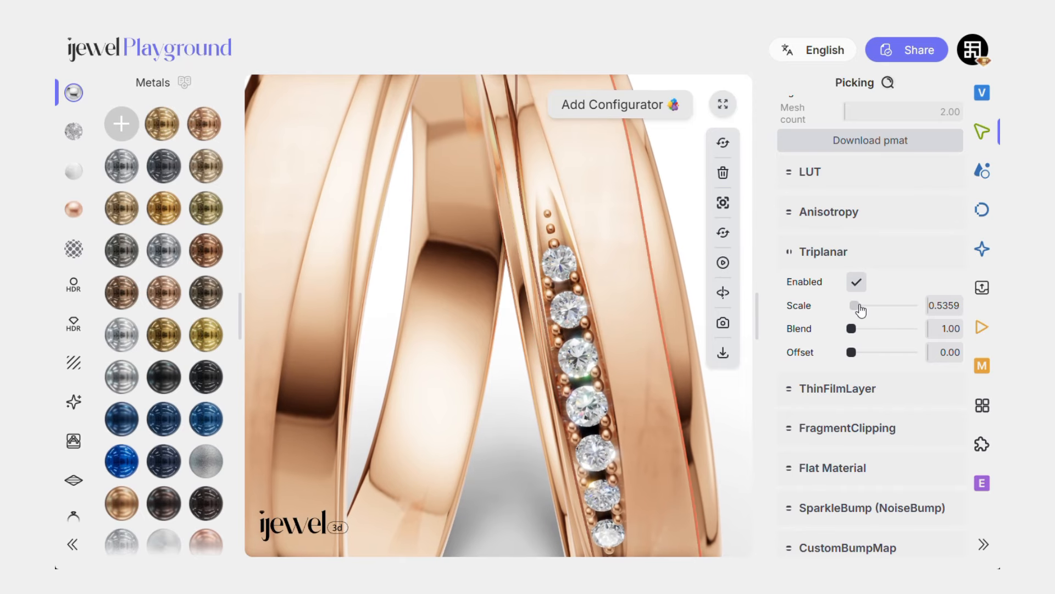
drag(860, 311, 875, 311)
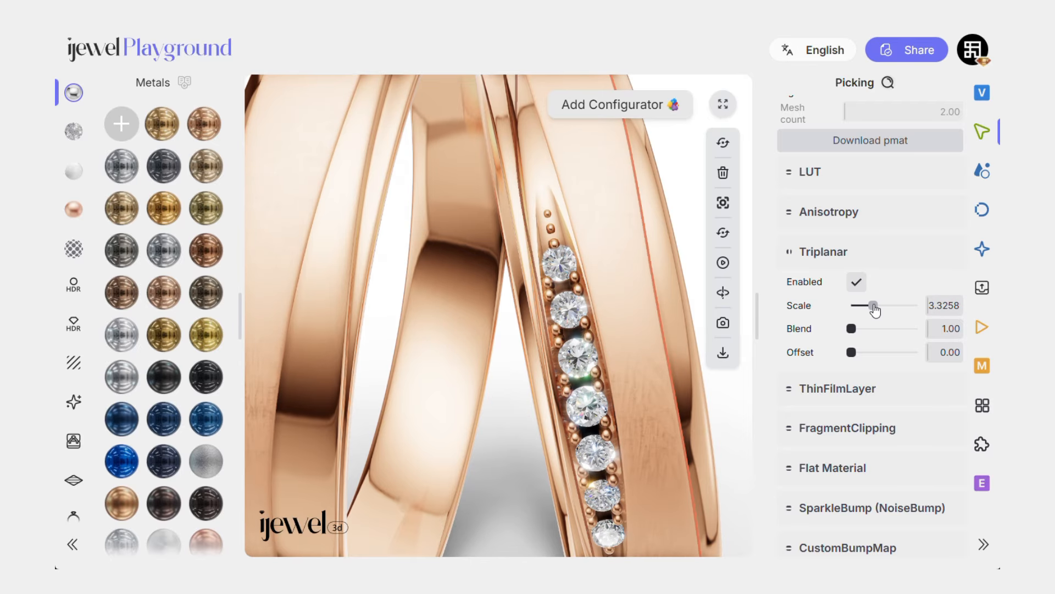
drag(876, 311, 885, 311)
mouse_move(881, 311)
mouse_down()
mouse_move(870, 311)
mouse_move(879, 311)
mouse_up()
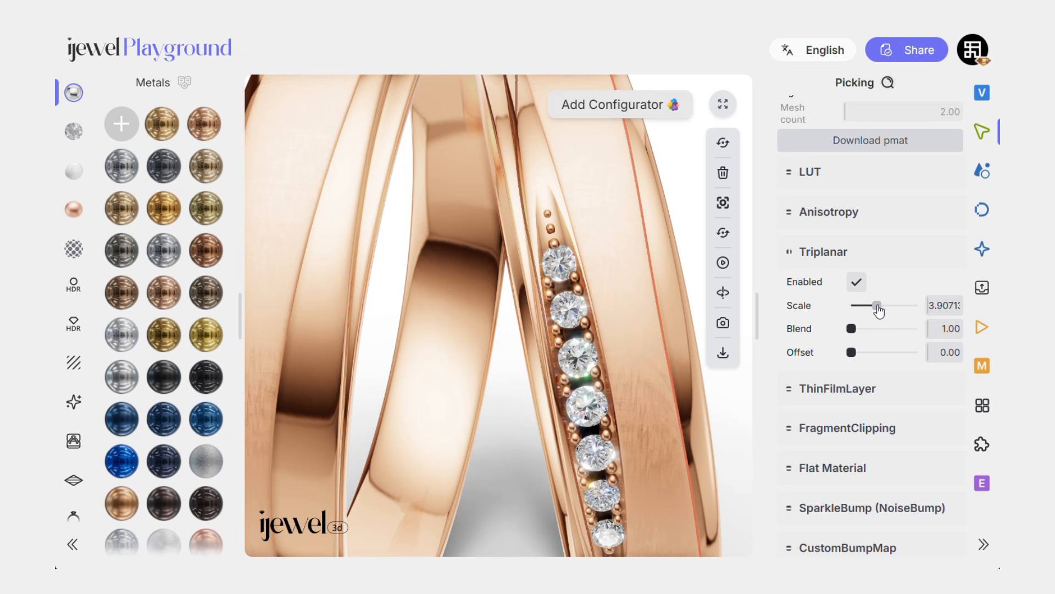
- Disable Triplanar mapping on the MatB material
click(857, 283)
click(851, 262)
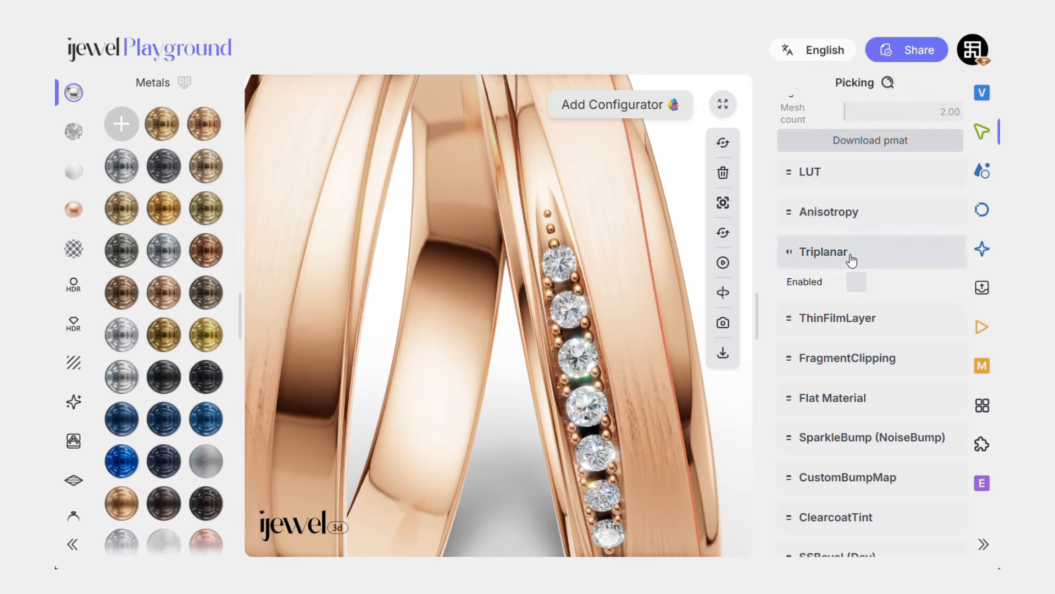
- Add the blue-violet brushed texture as MatB's normal map
scroll(851, 261, up, 15)
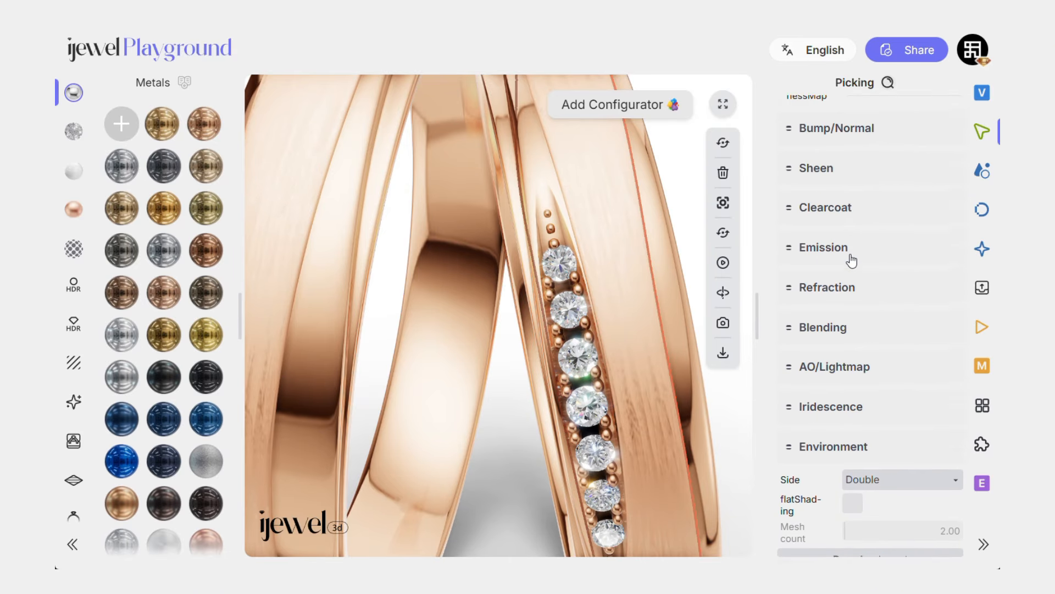
scroll(852, 262, up, 1)
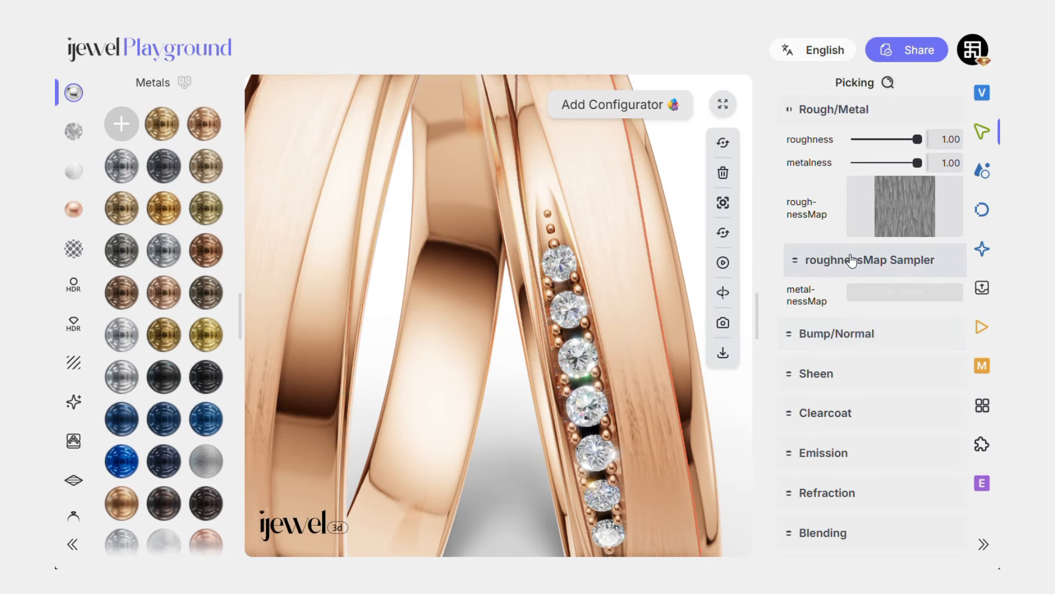
click(836, 348)
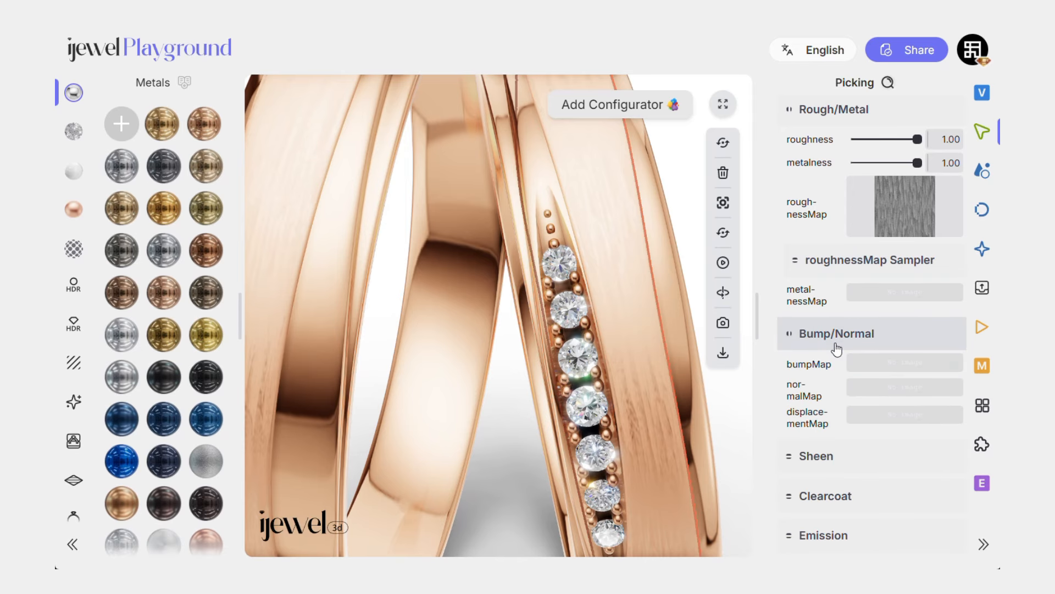
click(880, 387)
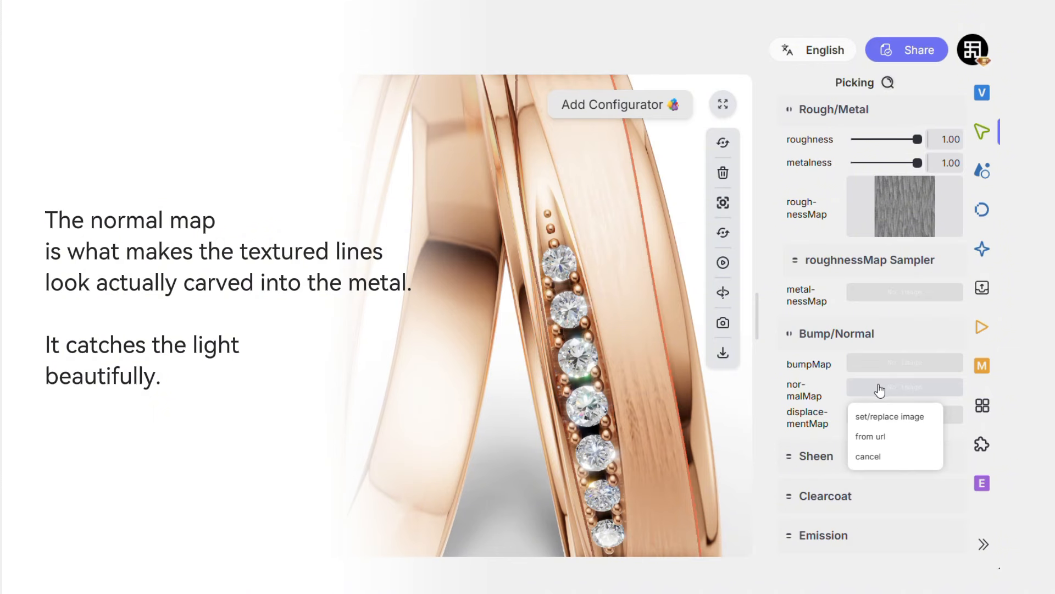
click(895, 436)
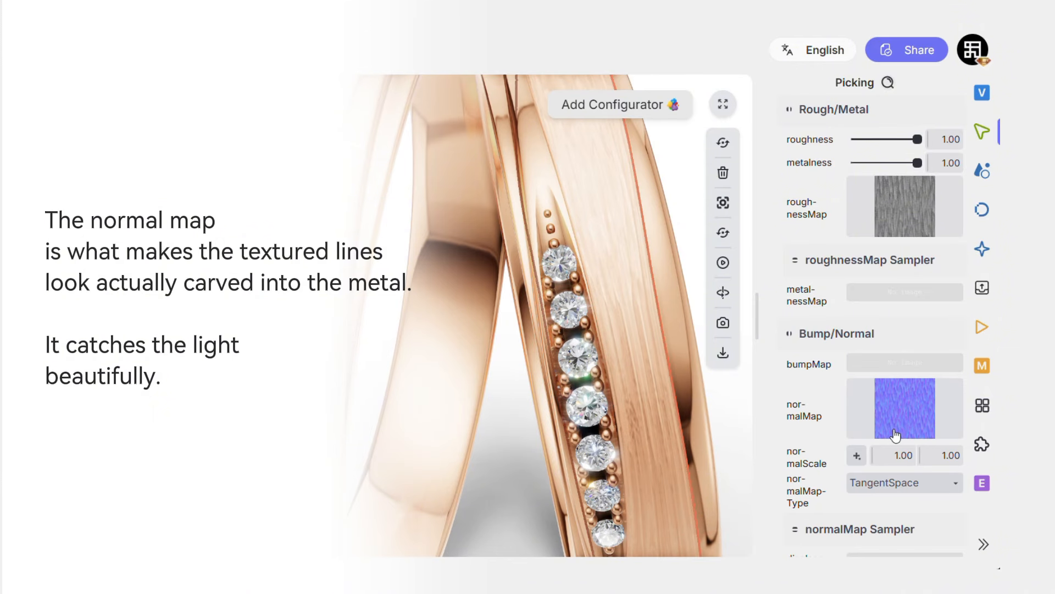
scroll(618, 312, down, 6)
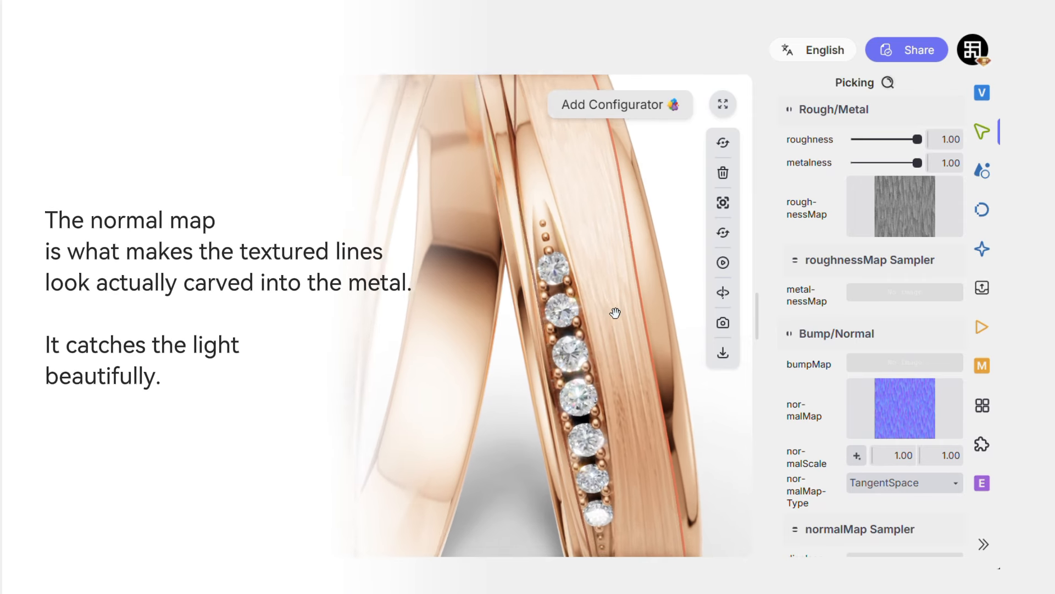
- Set both Wrap S and Wrap T of MatB's normal map sampler to Repeat
scroll(820, 377, down, 4)
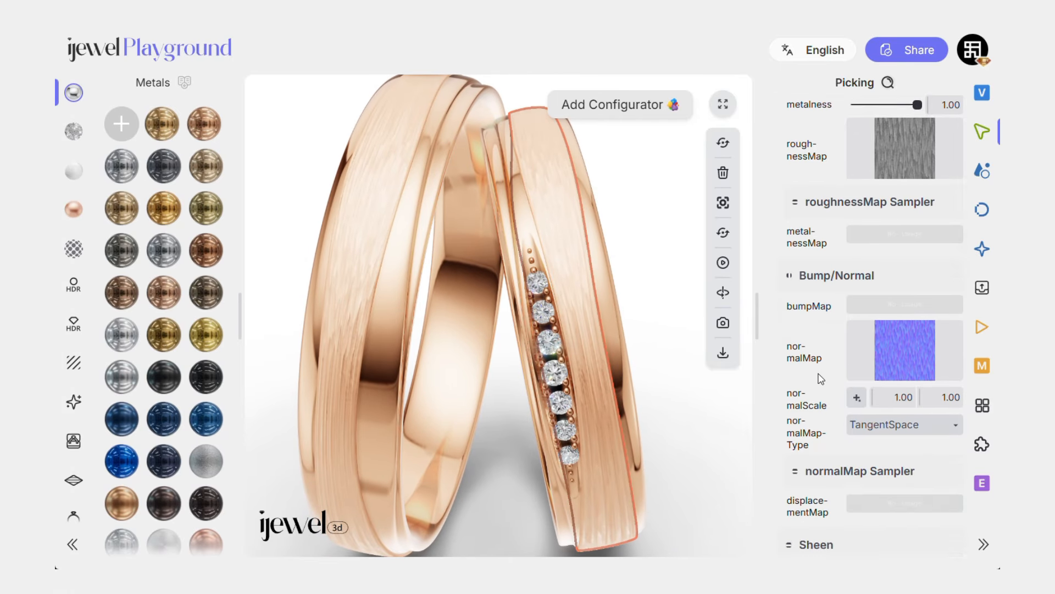
click(823, 344)
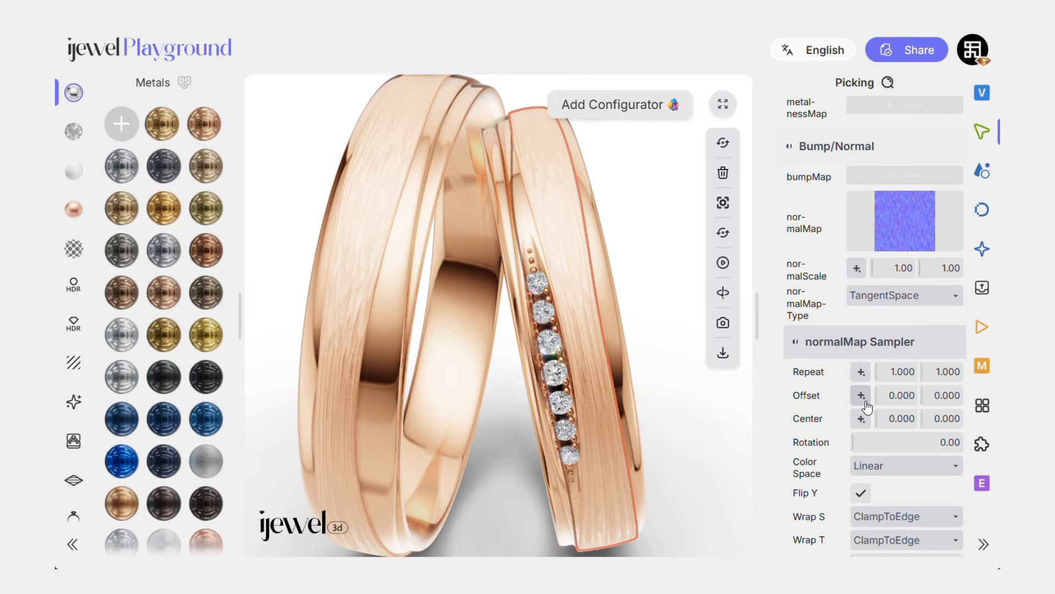
scroll(865, 401, down, 2)
click(885, 392)
click(871, 446)
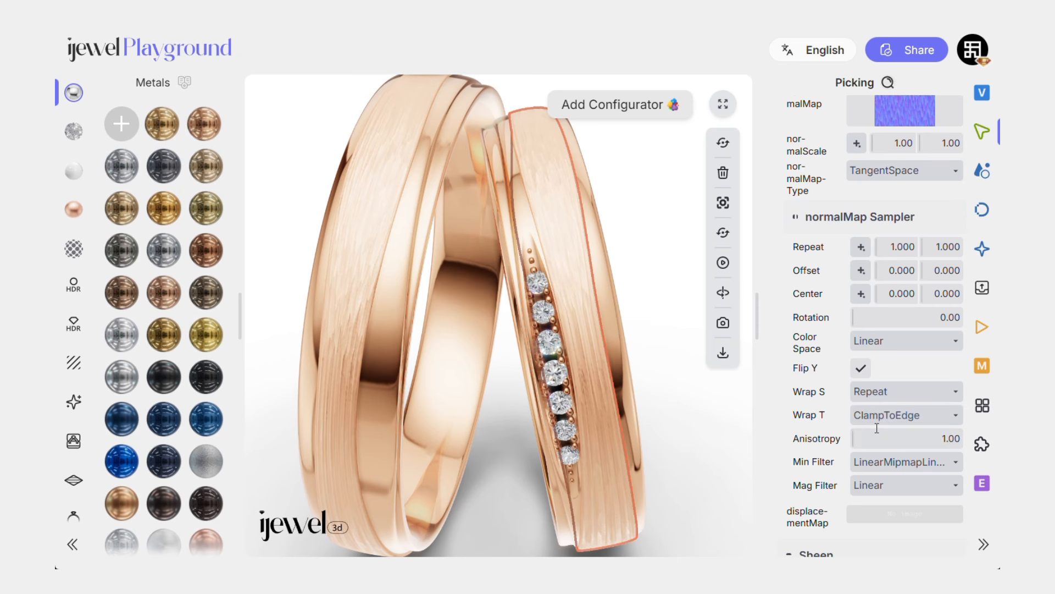
click(902, 415)
click(880, 469)
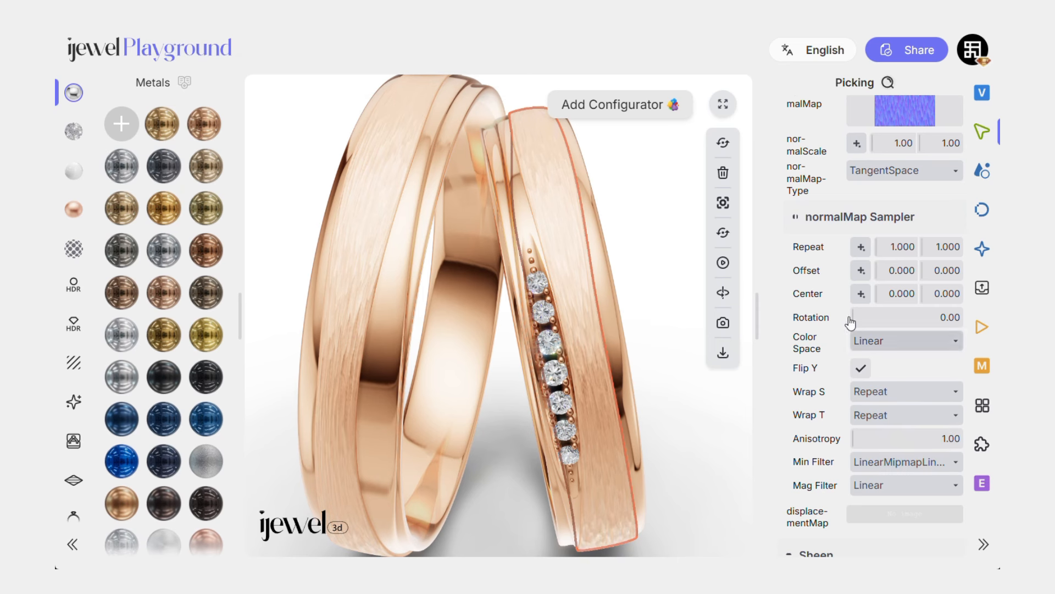
click(824, 218)
- Set the roughness of the outer bands' MatB material to 0.61 and its normal map scale to -1.225 and 1.6875
scroll(626, 264, up, 5)
drag(596, 268, 584, 269)
scroll(858, 332, up, 3)
scroll(863, 338, up, 1)
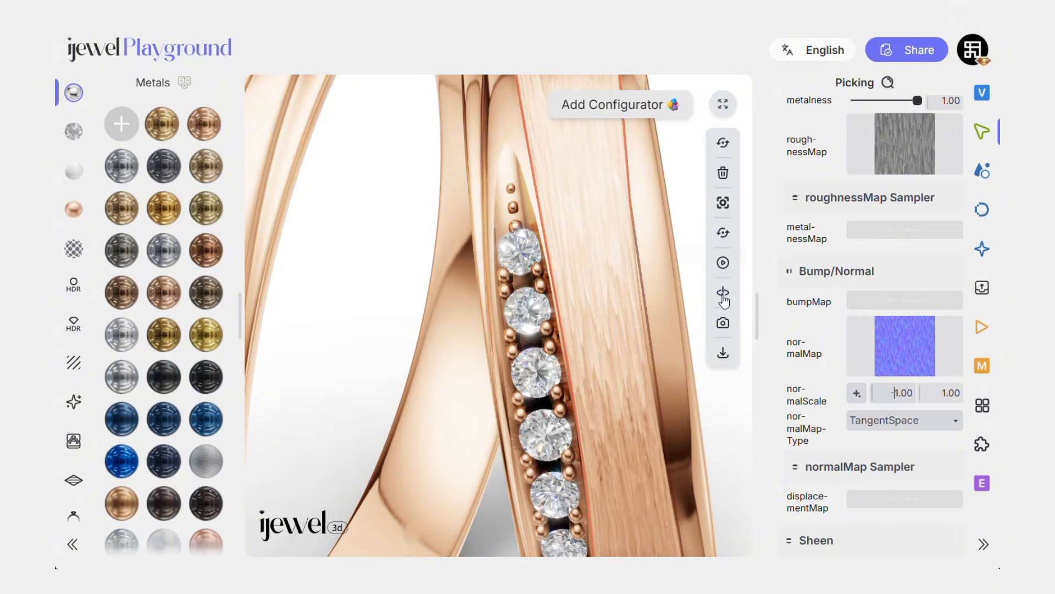
click(385, 256)
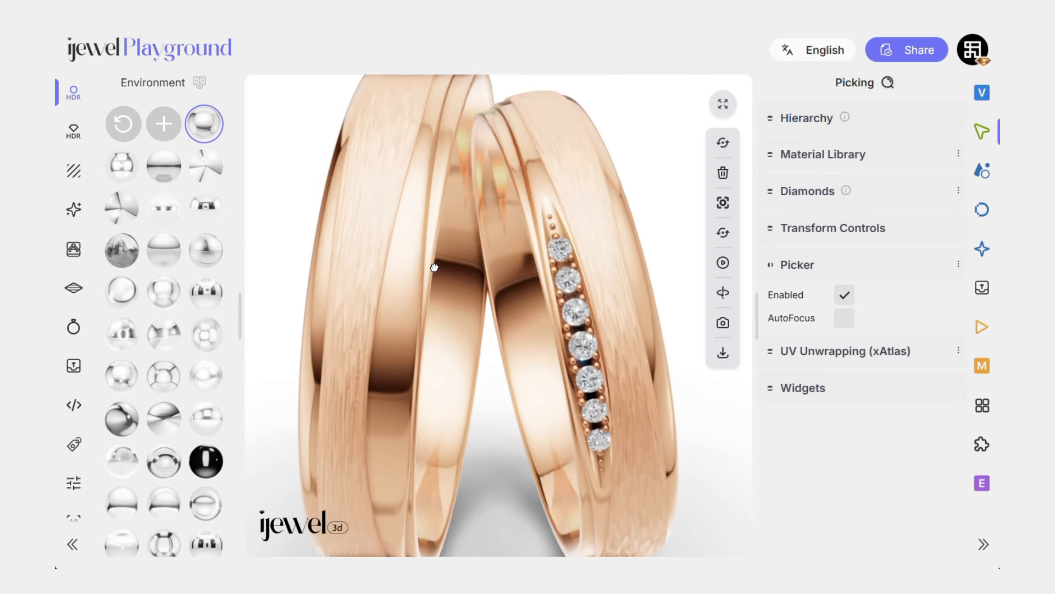
click(601, 289)
scroll(835, 312, down, 5)
scroll(836, 312, down, 6)
drag(908, 328, 892, 332)
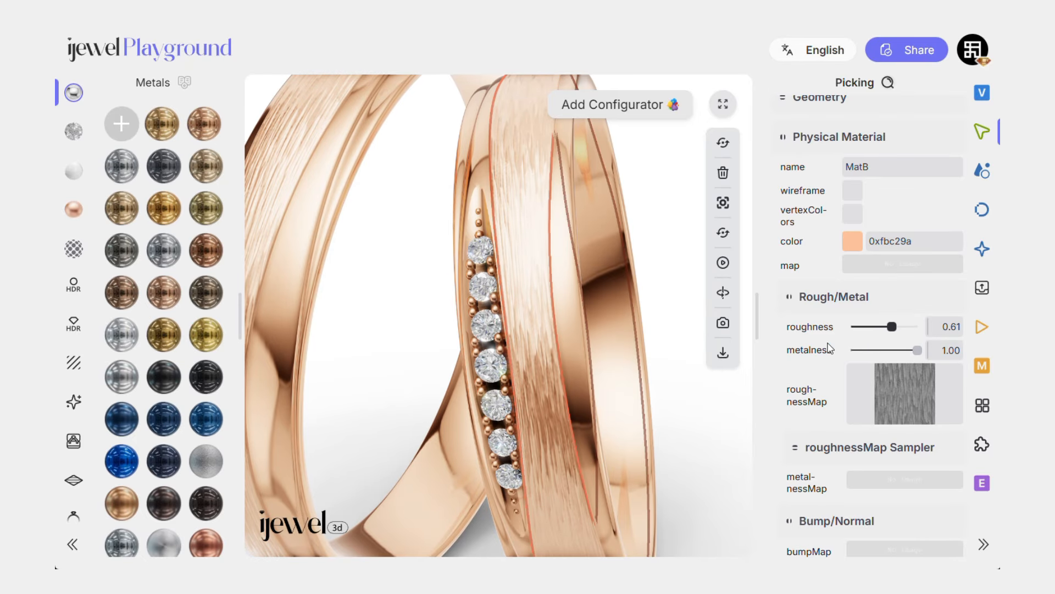
scroll(830, 349, down, 4)
drag(869, 397, 928, 394)
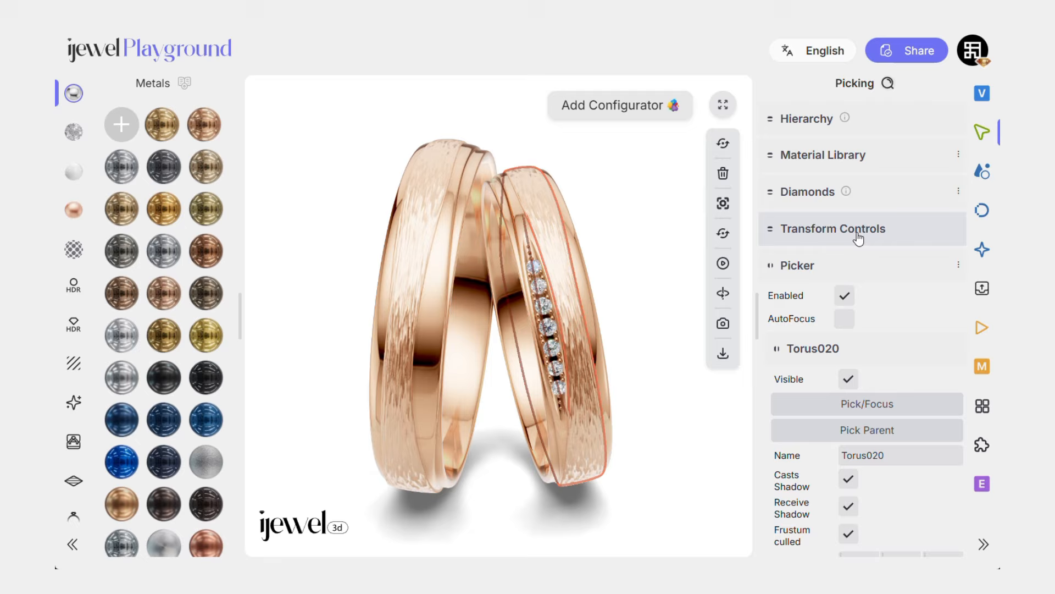
- Download the finished MatB material as a pmat file
scroll(858, 237, down, 15)
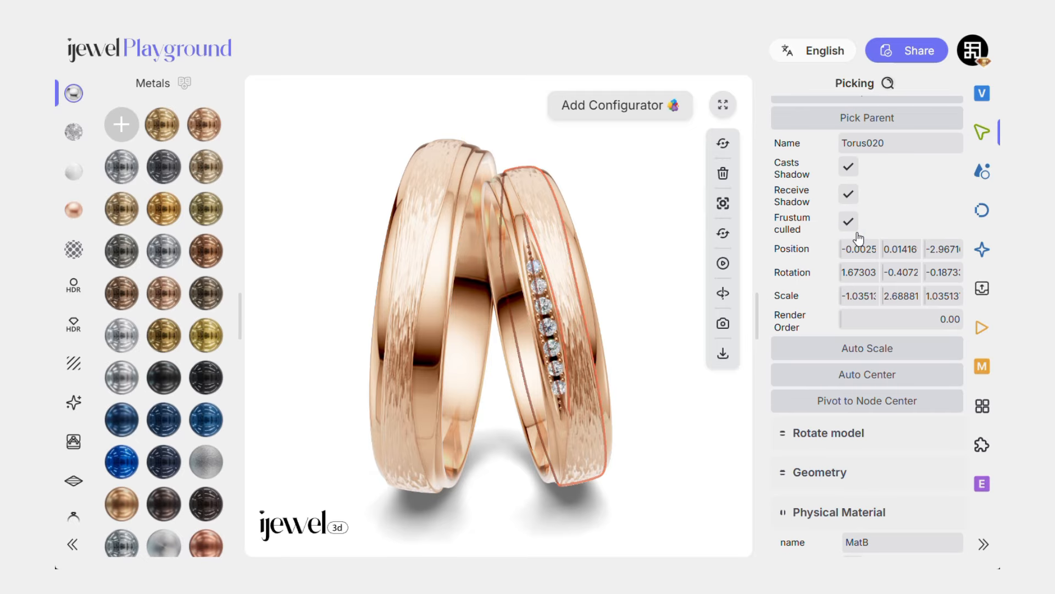
scroll(860, 237, down, 15)
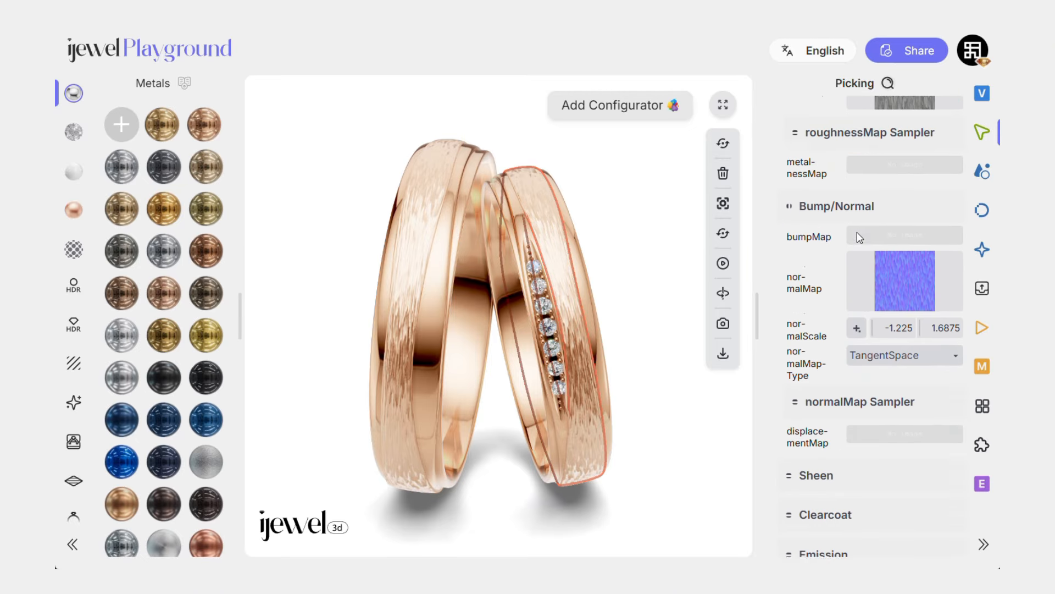
scroll(860, 241, down, 3)
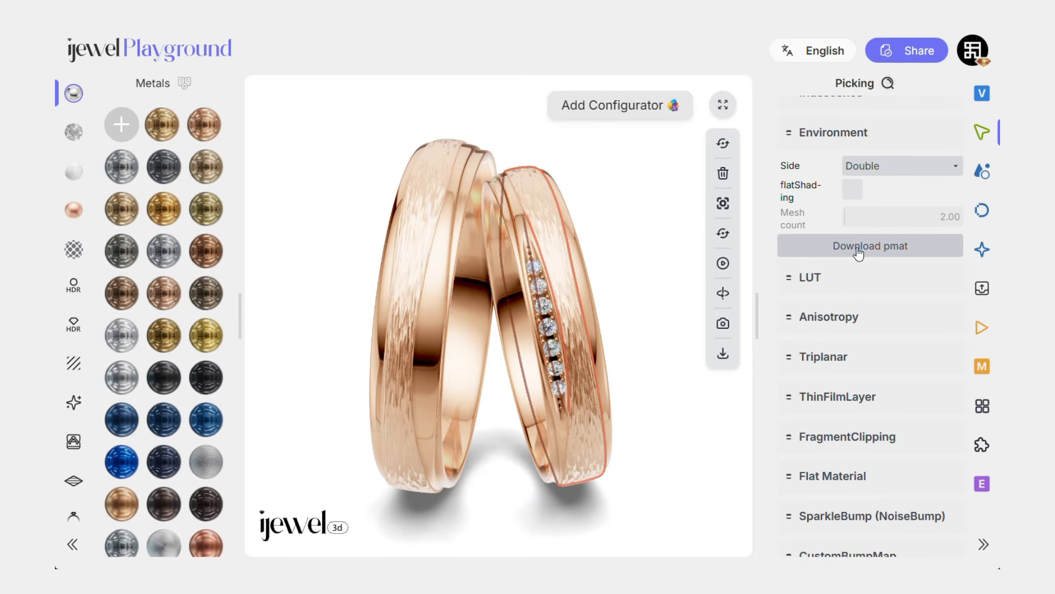
click(890, 251)
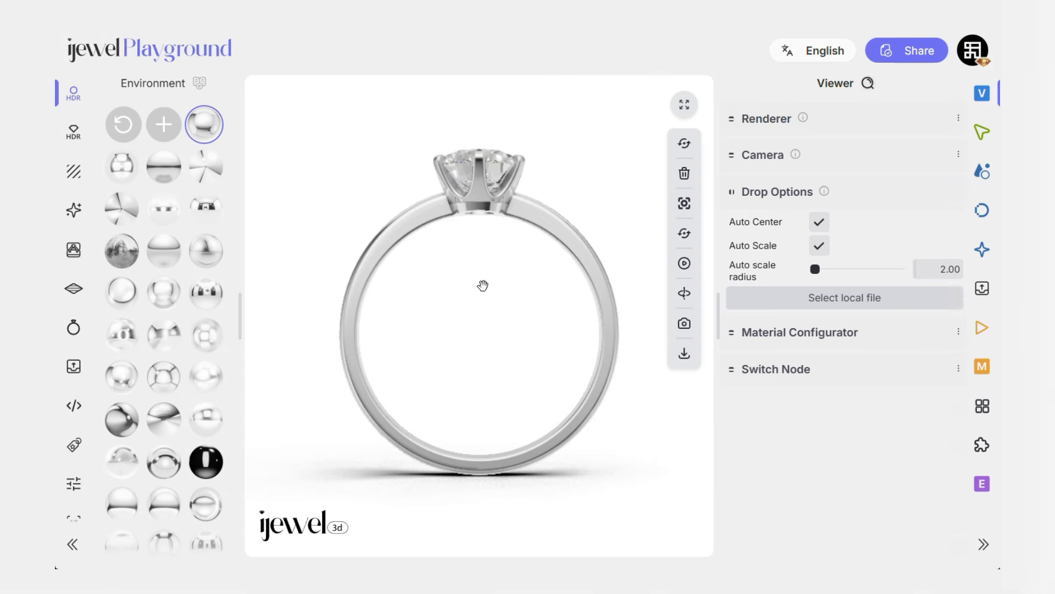
- Apply the downloaded MatB material to the solitaire ring's band only, without extending it to all objects sharing the band's original material
drag(483, 285, 443, 296)
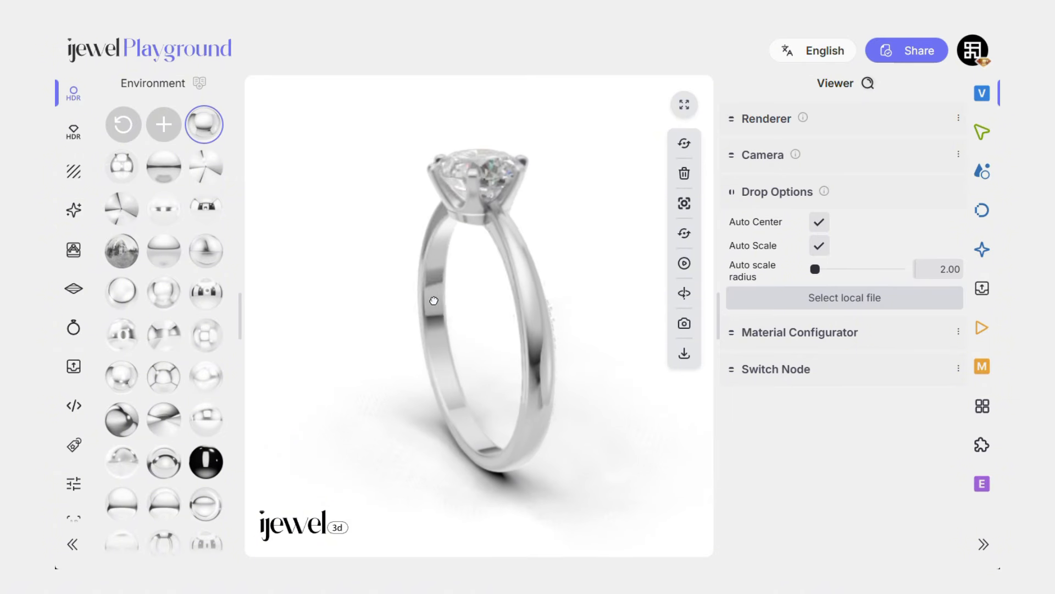
click(503, 295)
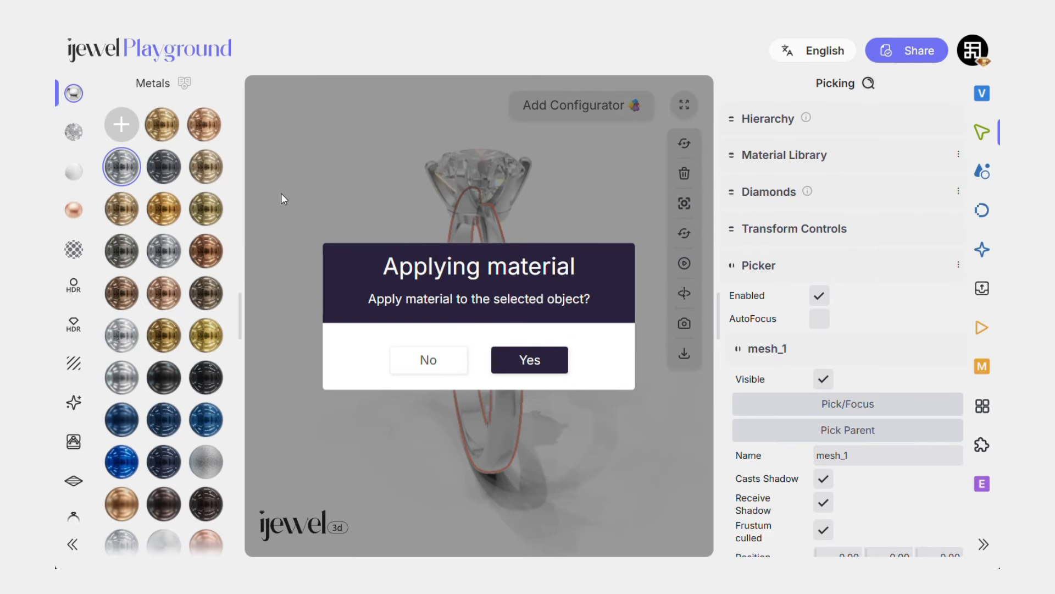
click(533, 359)
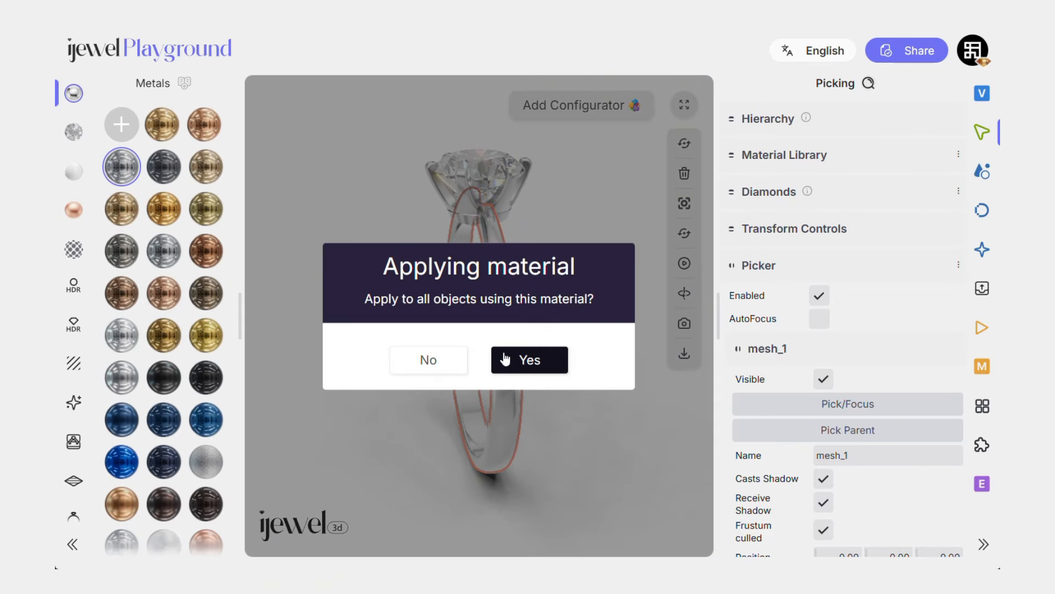
click(439, 358)
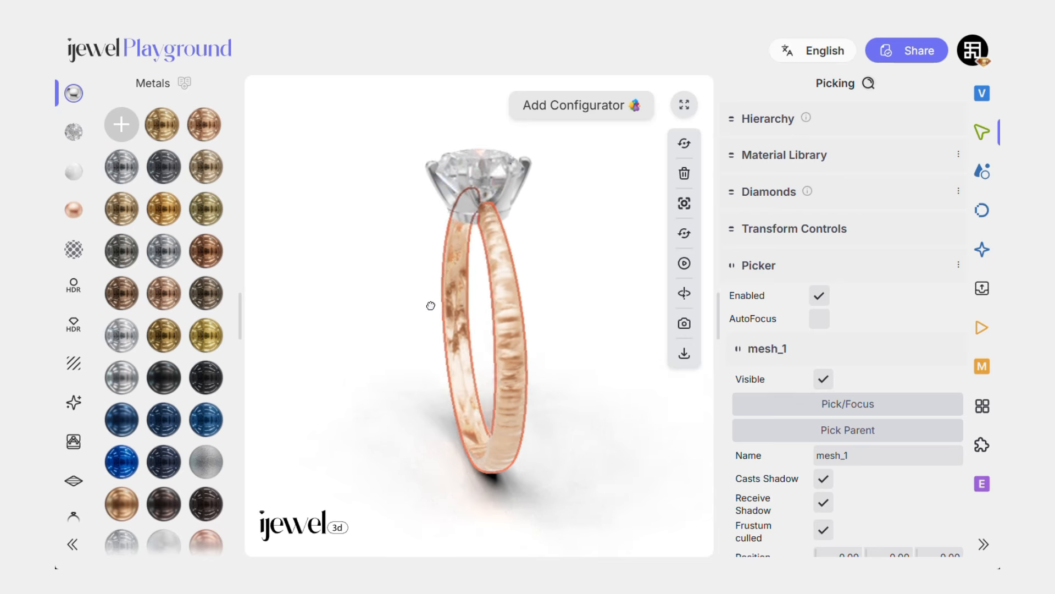
drag(458, 301, 419, 306)
- Enable Triplanar mapping on the solitaire band's MatB material, reduce its scale and check the brushed texture up close
scroll(849, 318, down, 15)
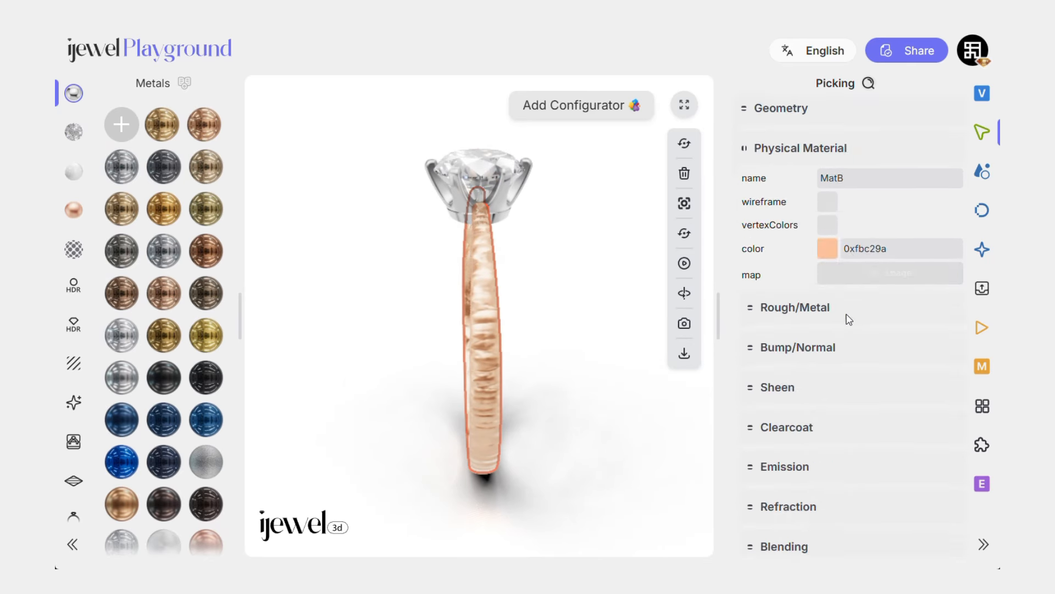
scroll(850, 320, down, 2)
click(750, 308)
click(830, 330)
drag(858, 353, 831, 354)
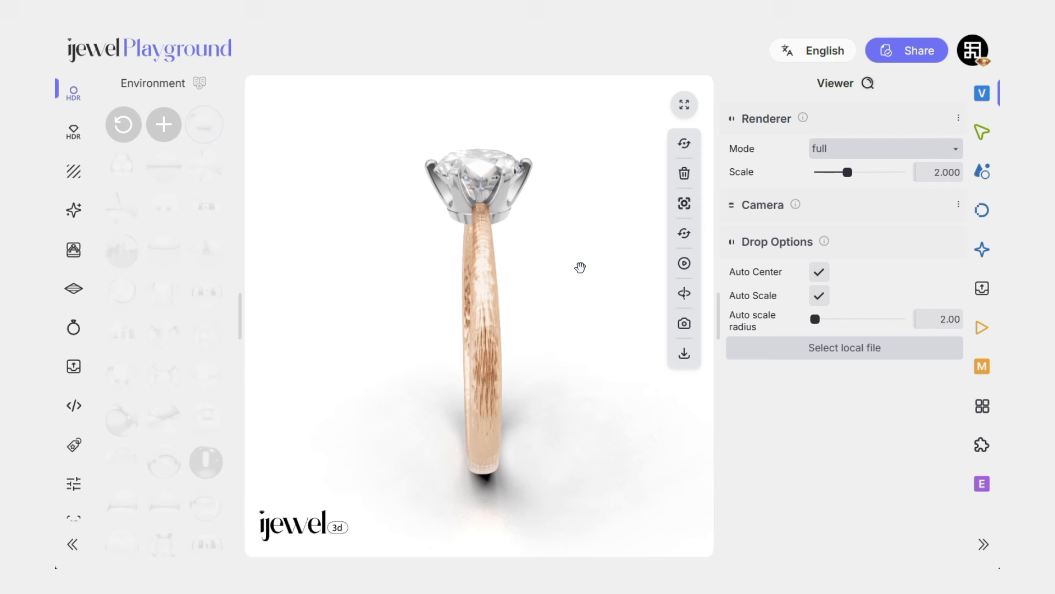
scroll(588, 382, up, 5)
mouse_move(589, 384)
mouse_down()
mouse_move(585, 371)
mouse_move(599, 373)
mouse_up()
scroll(599, 373, down, 5)
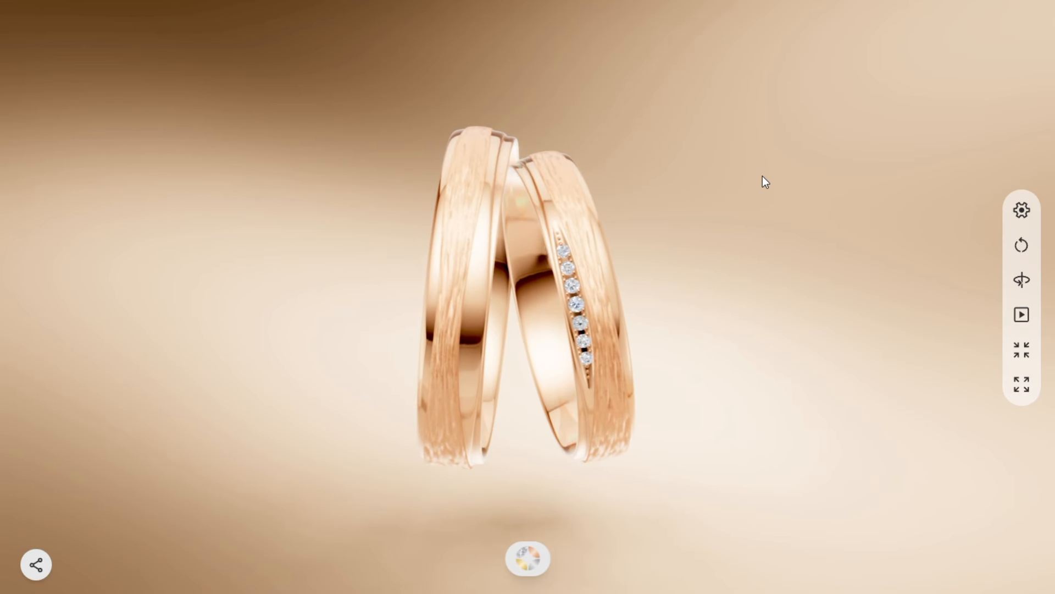
- Preview the wedding rings' Finish options, switching to the plain metal and back to the brushed material
scroll(763, 176, up, 4)
click(515, 564)
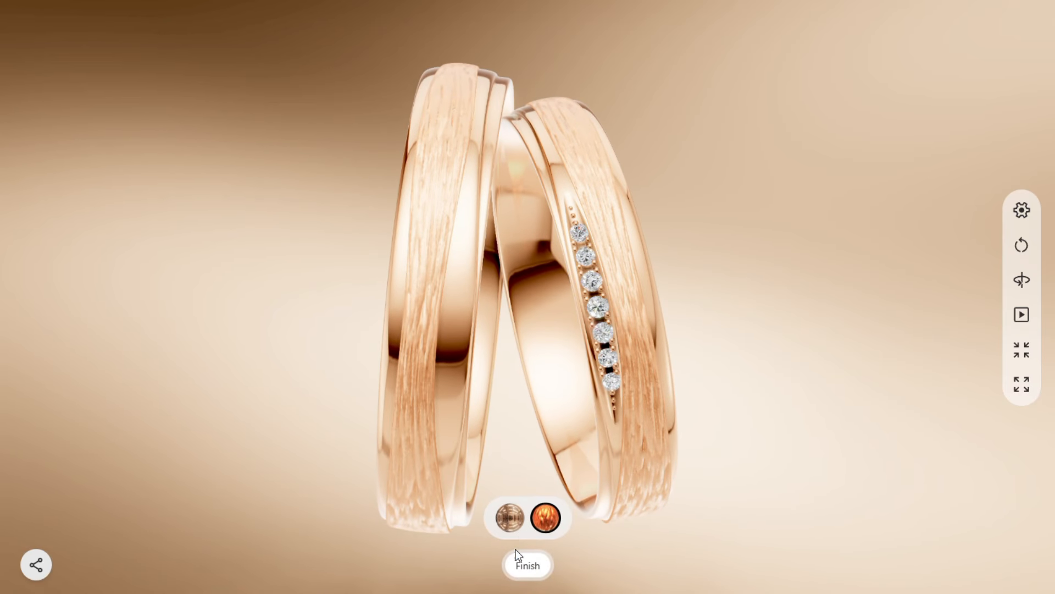
click(511, 517)
click(538, 519)
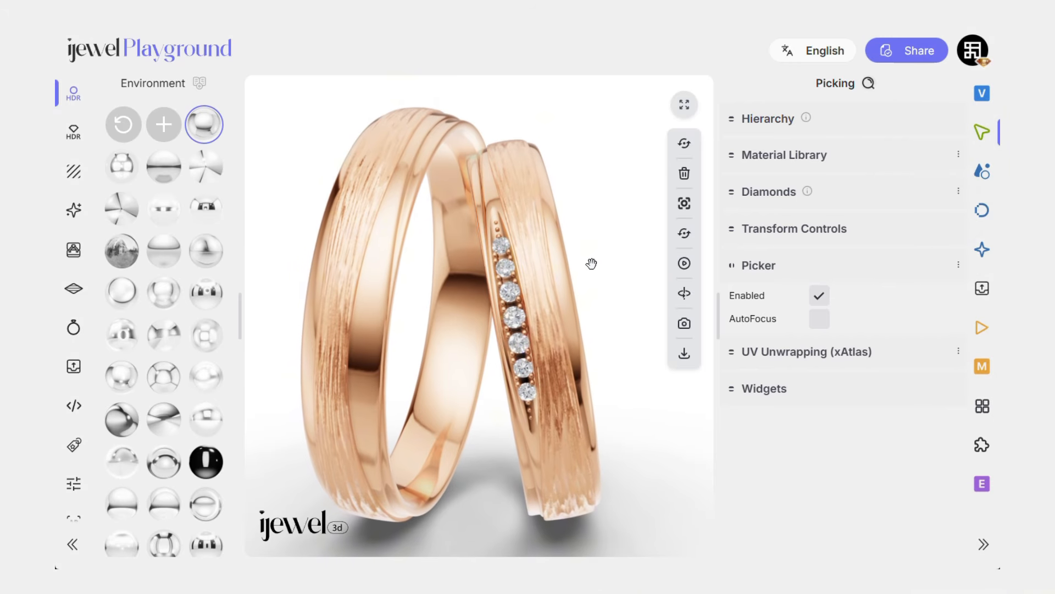
- Create a material configurator for the front ring's outer band with a rose-gold metal and the brushed material as variations
drag(591, 264, 573, 262)
click(546, 245)
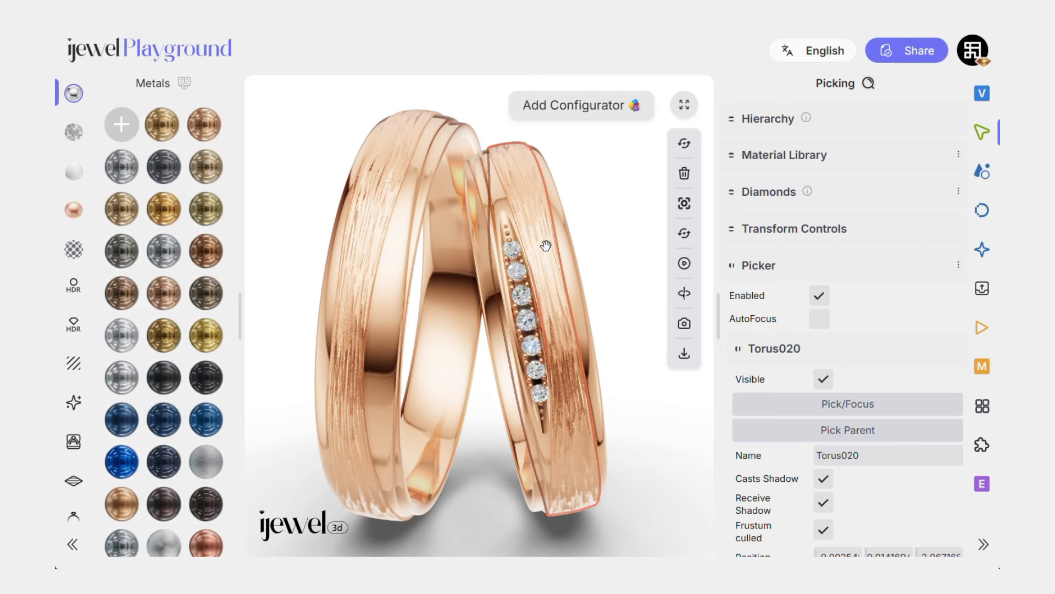
click(577, 107)
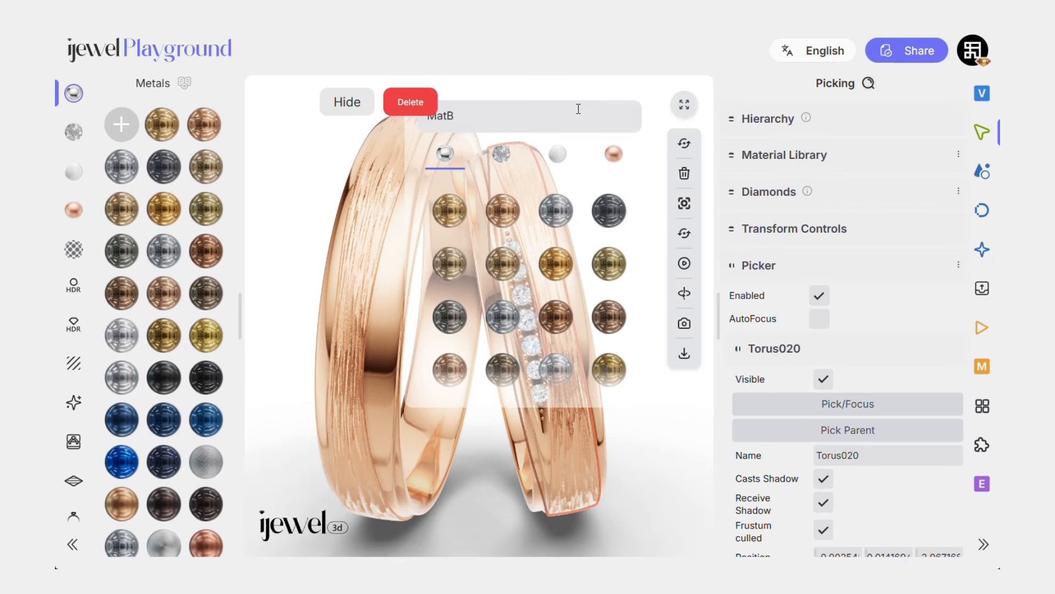
click(508, 212)
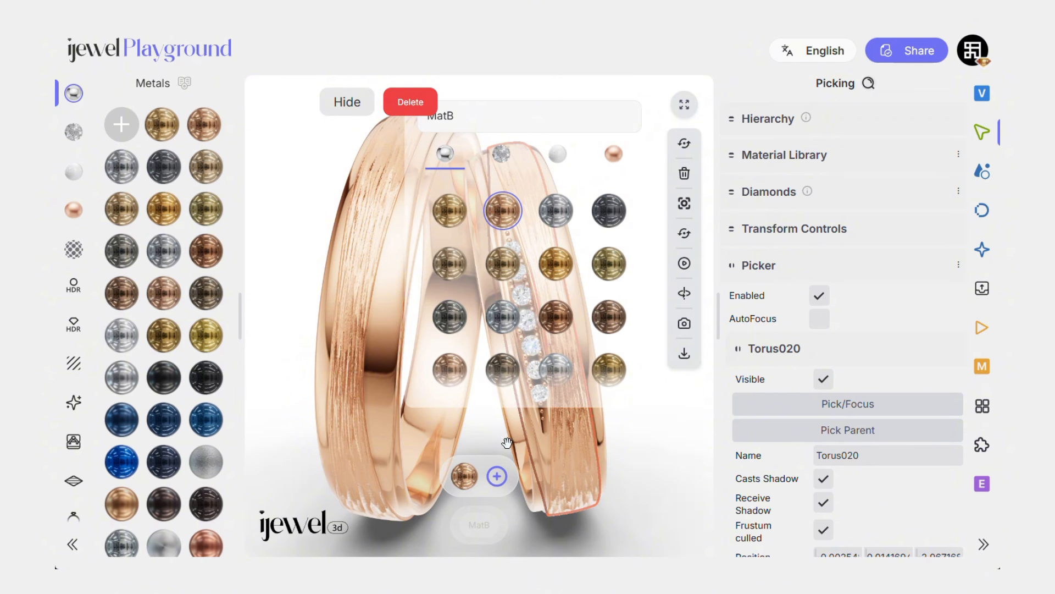
click(497, 476)
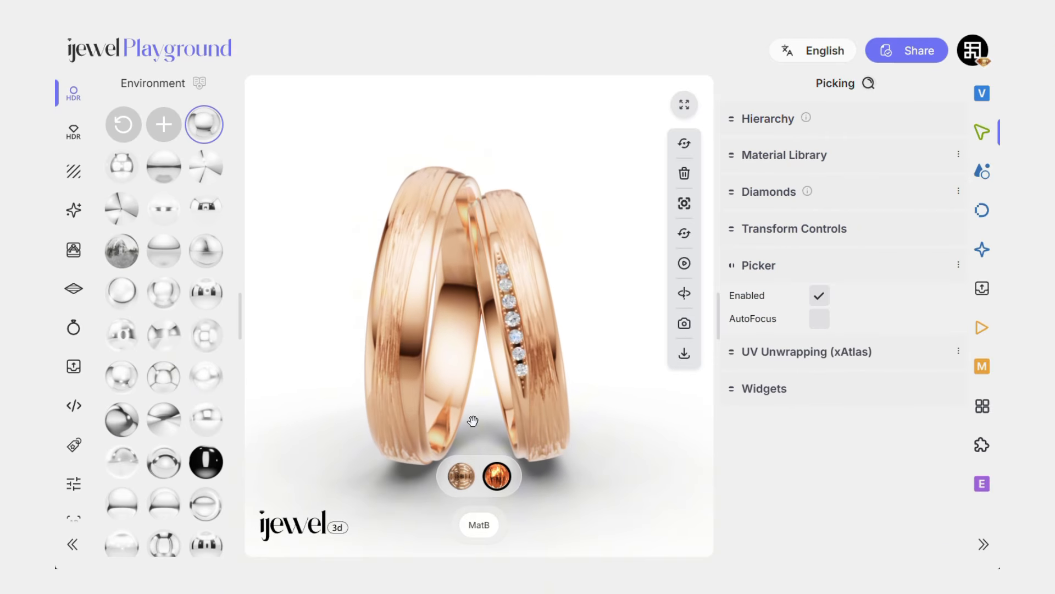
- Rename the front ring's MatB material configurator to Finish and test its plain metal and brushed variations
click(460, 477)
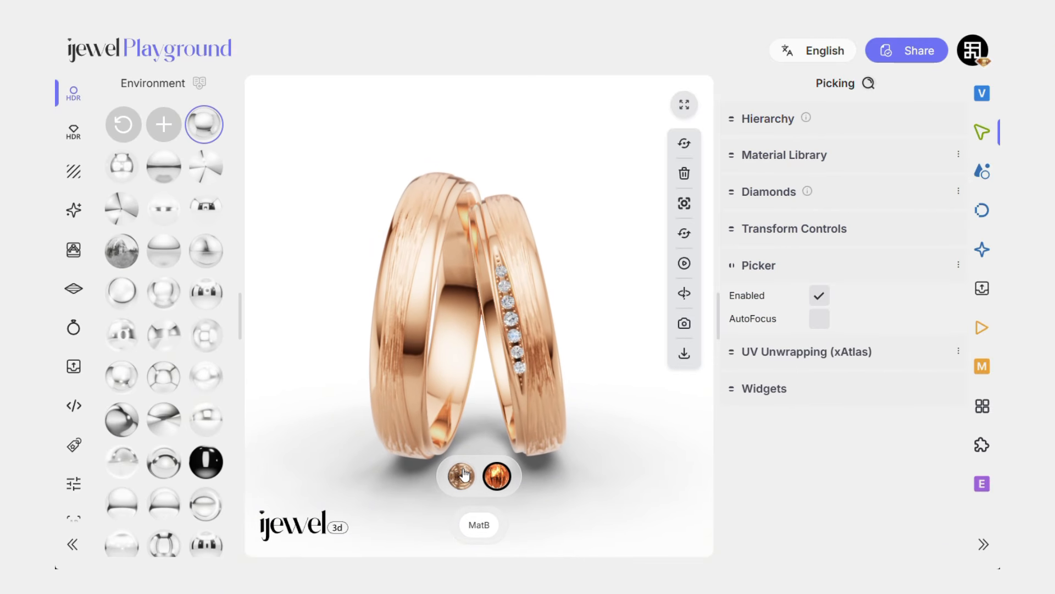
click(497, 477)
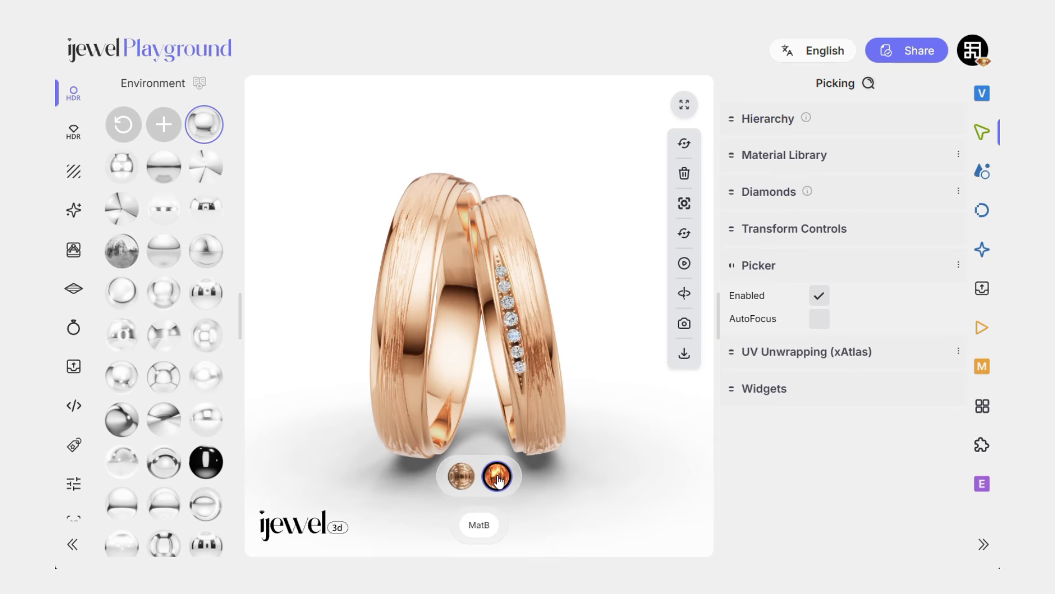
click(478, 526)
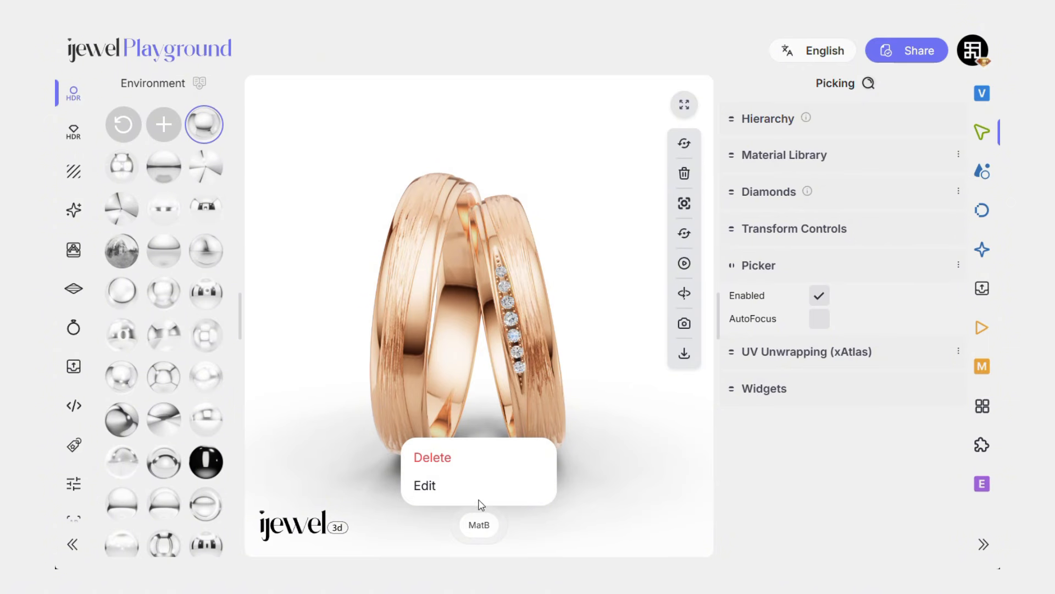
click(480, 495)
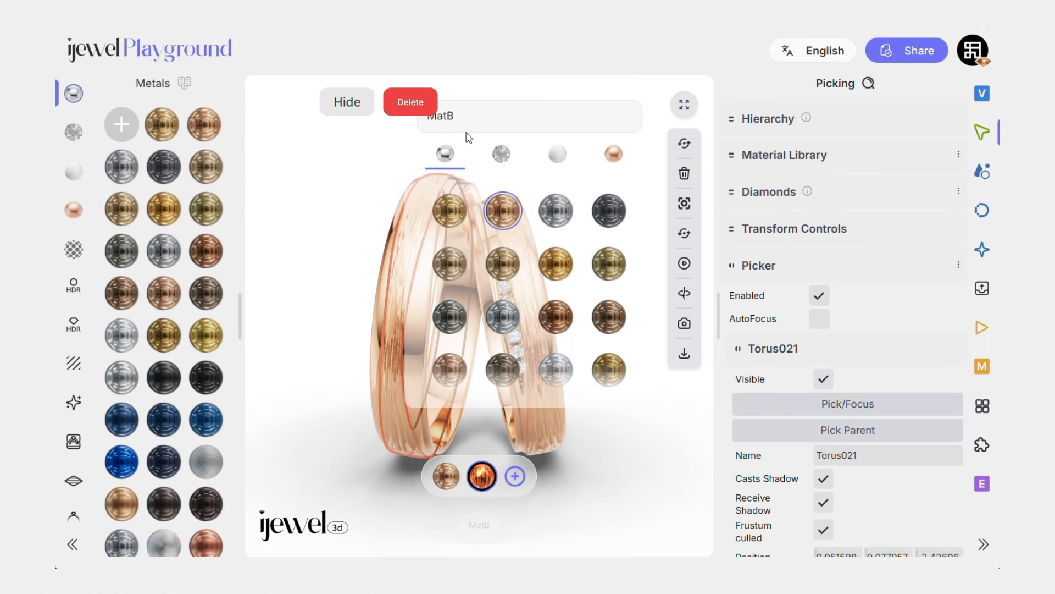
click(438, 114)
text(Finish)
click(328, 254)
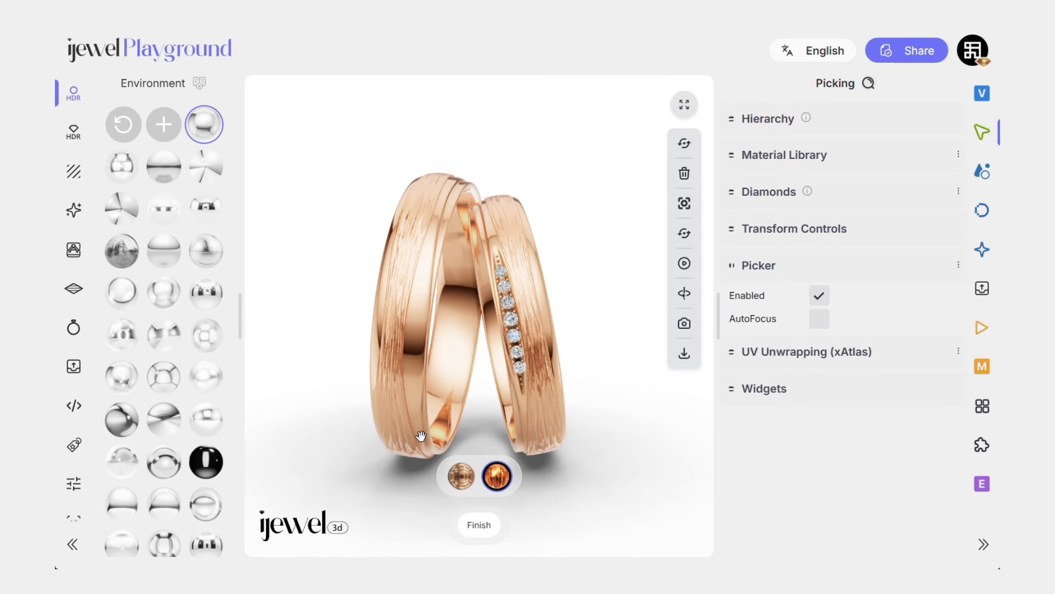
click(461, 476)
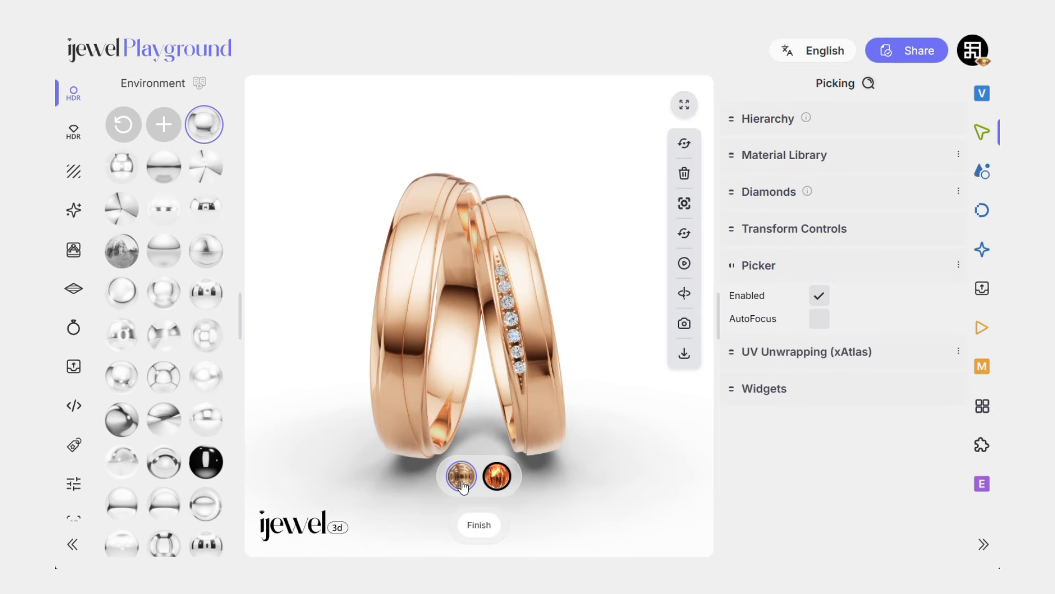
click(492, 480)
- Try adding another variation to the Finish configurator from the diamond-set ring's outer band, and remove the extra entry
click(537, 377)
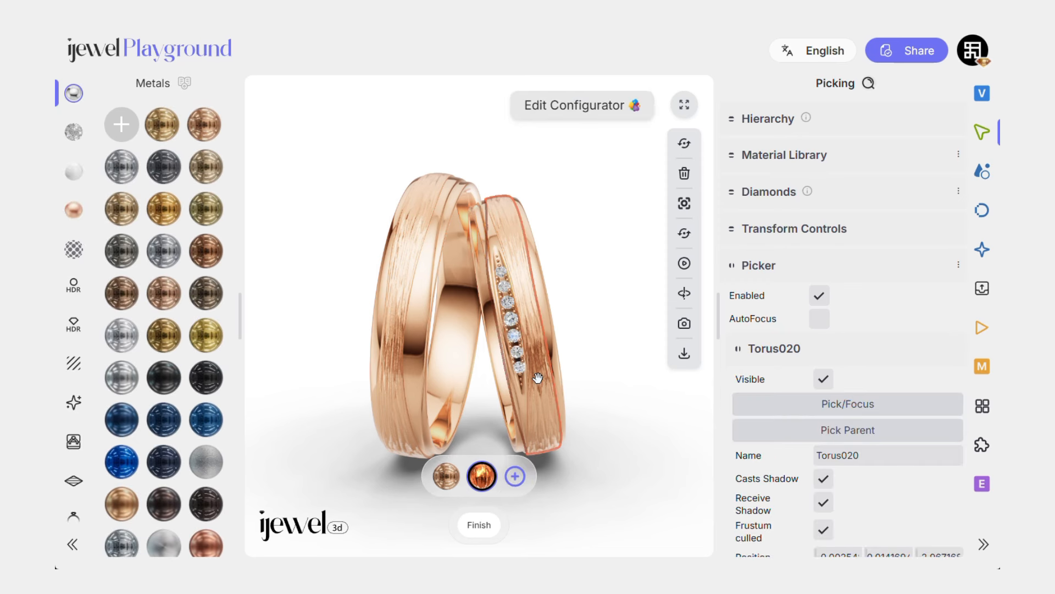
click(526, 480)
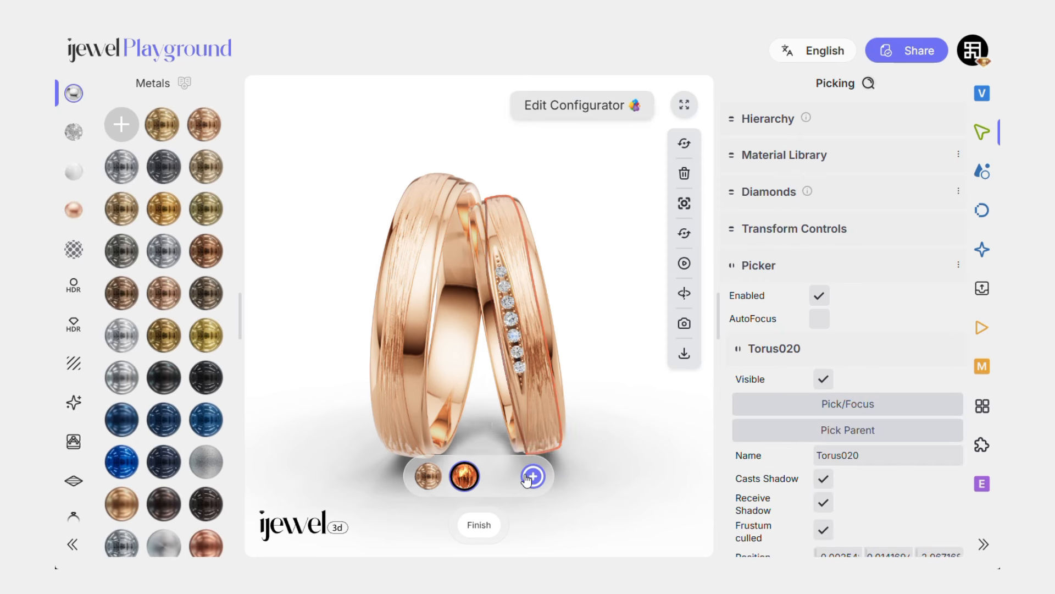
right_click(480, 480)
click(477, 449)
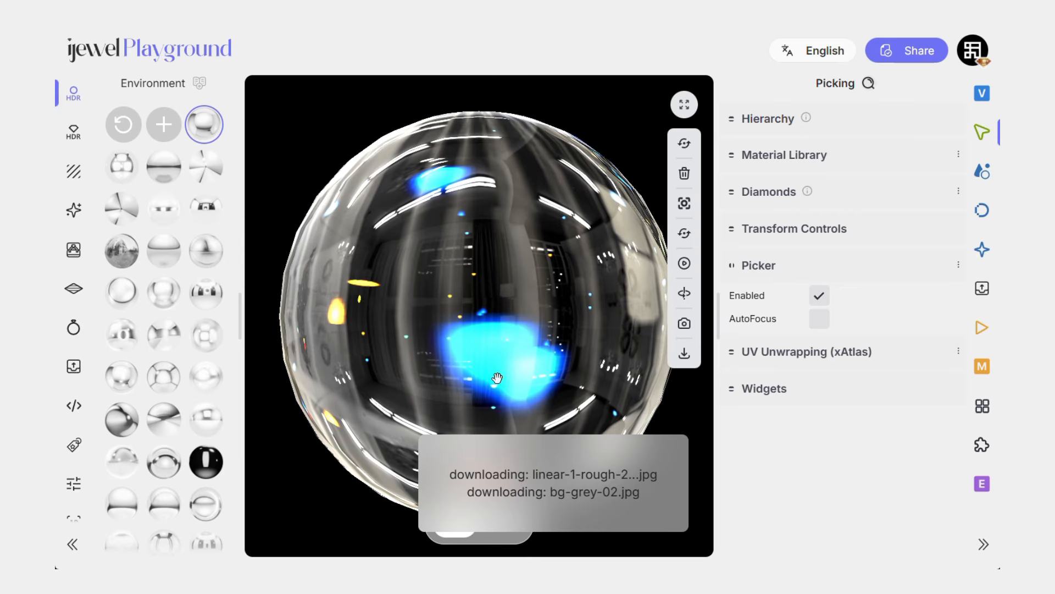
- Share the wedding-ring design with its Finish configurator, choosing to save it temporarily
scroll(565, 372, down, 5)
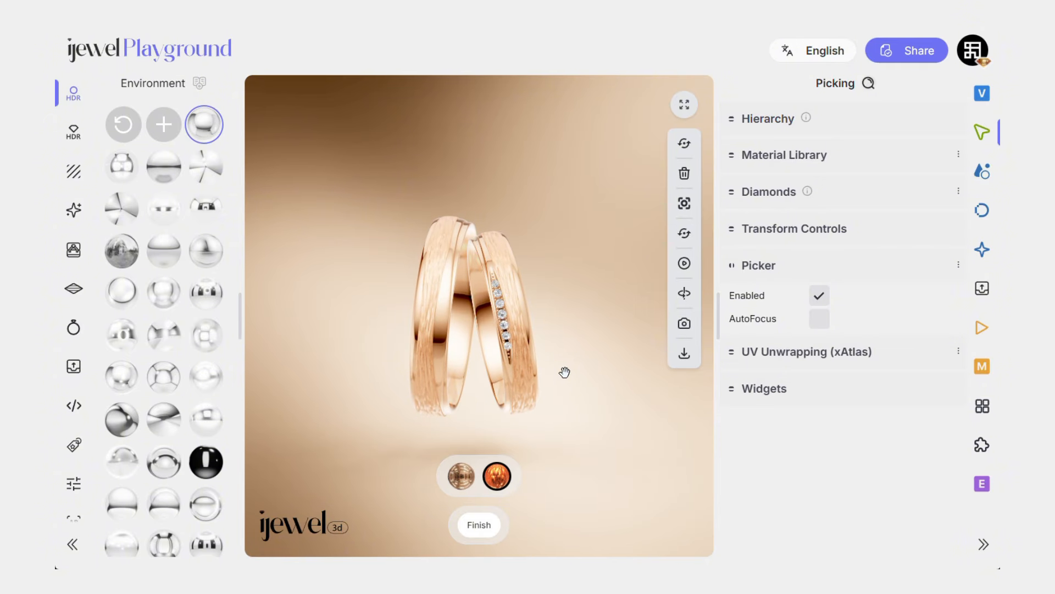
scroll(572, 373, up, 4)
scroll(597, 372, up, 1)
drag(601, 374, 603, 373)
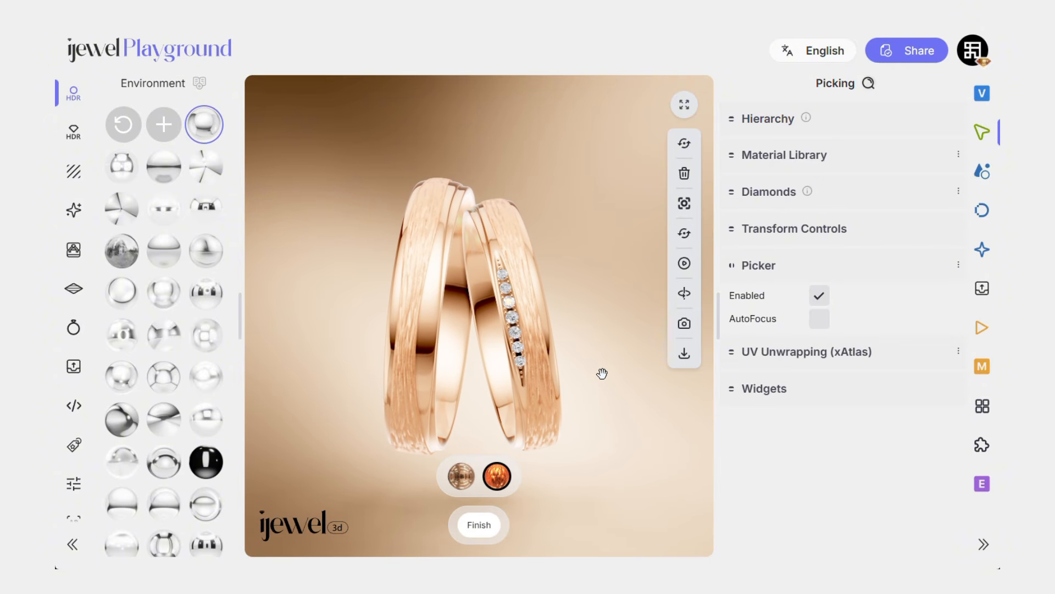
click(894, 53)
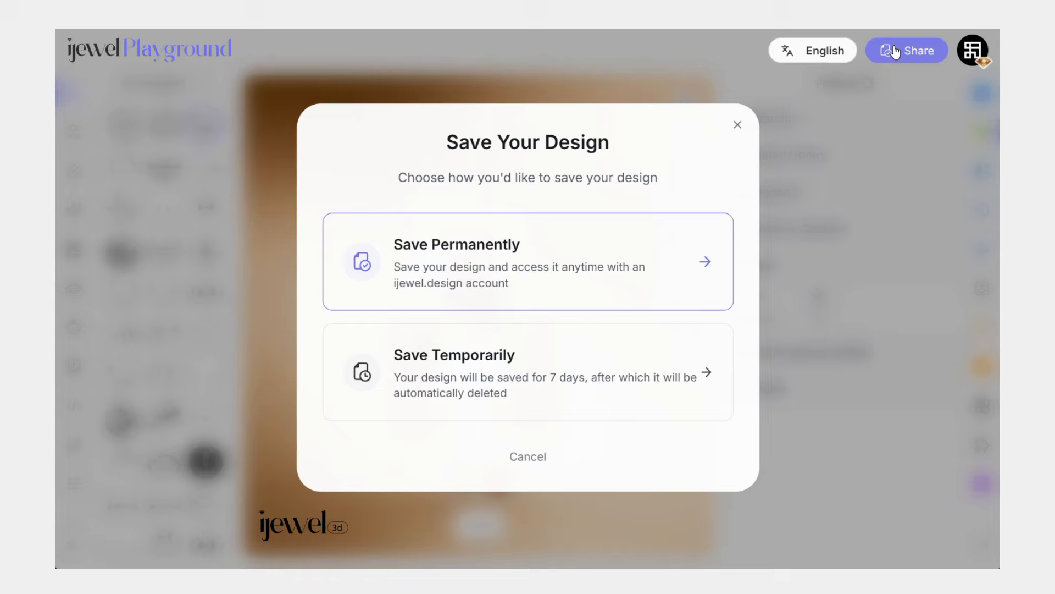
click(649, 351)
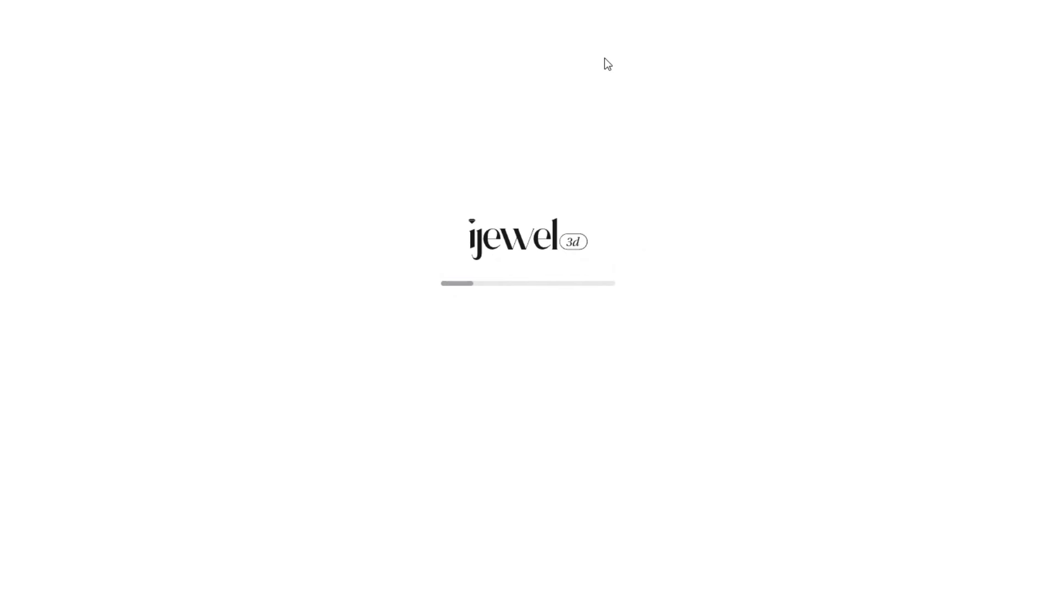